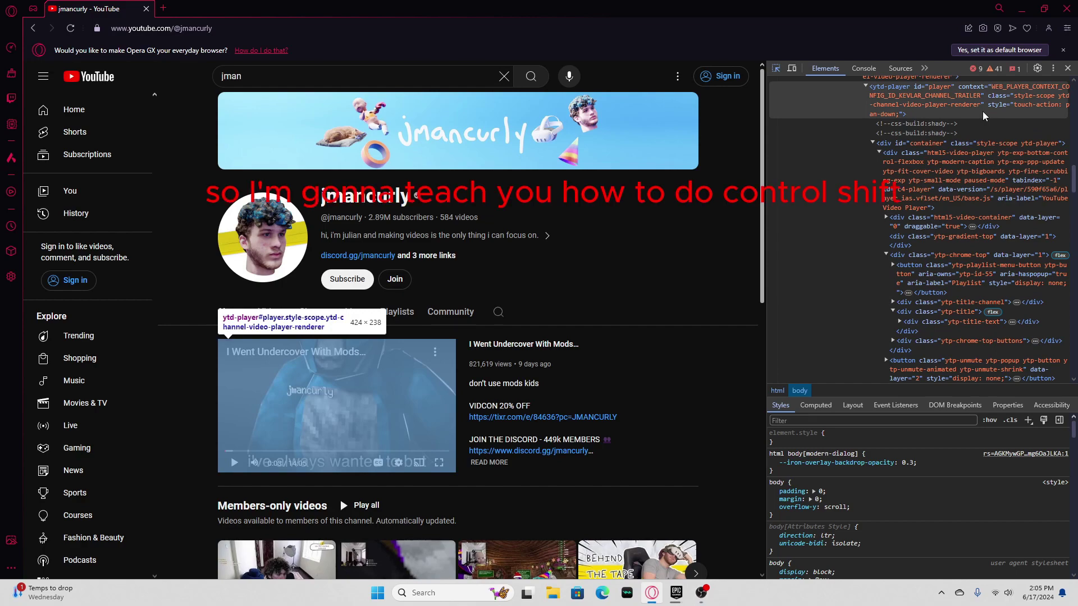
Pick the jmancurly channel-name heading with the inspector, briefly toggling the mobile device layout.
key("ctrl+shift+c")
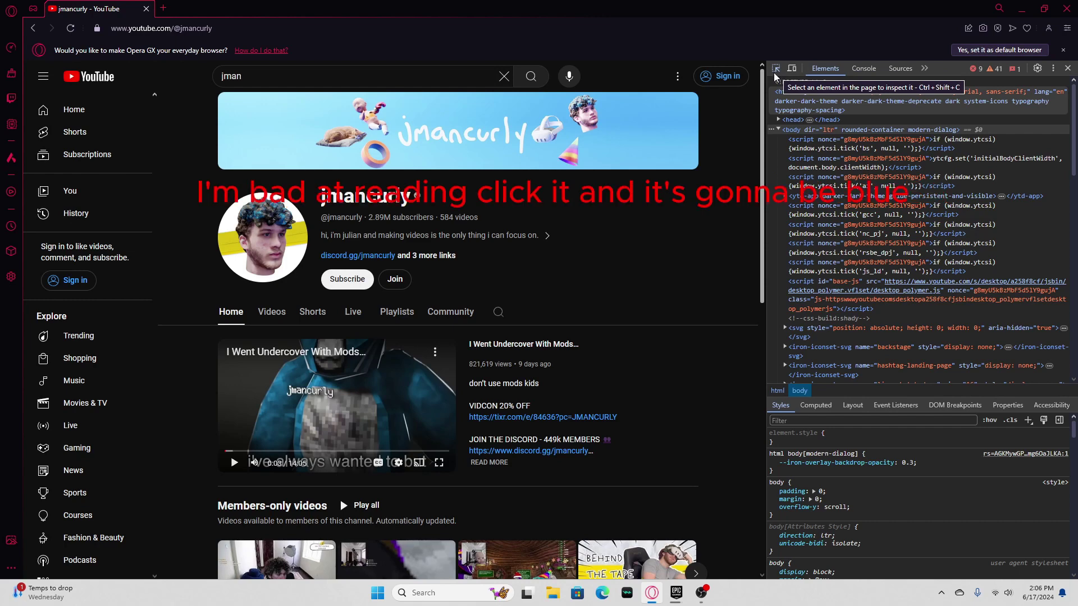
left_click(778, 69)
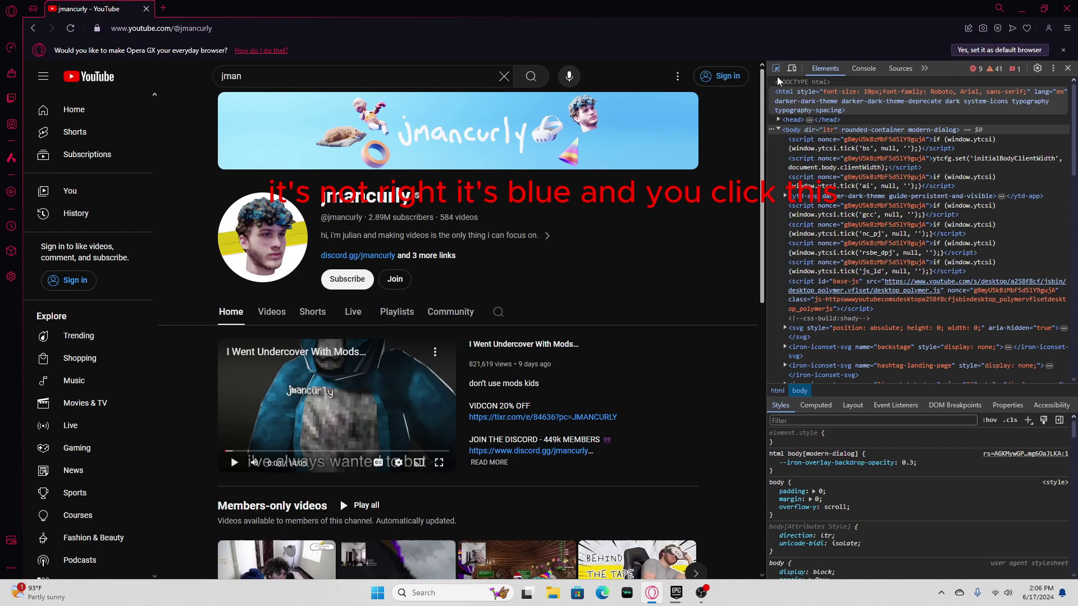
left_click(792, 68)
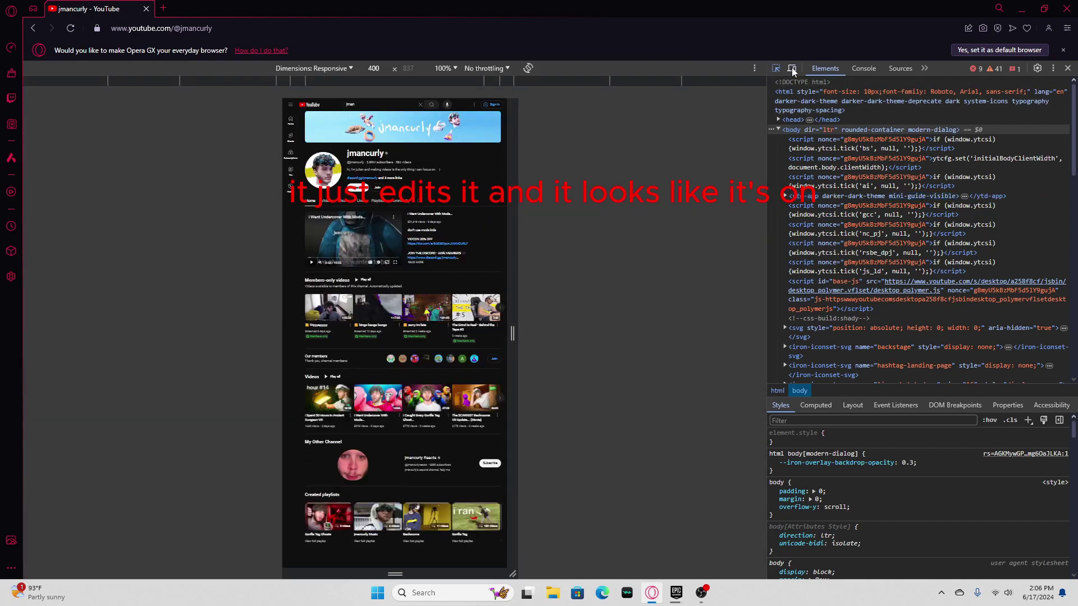
left_click(792, 68)
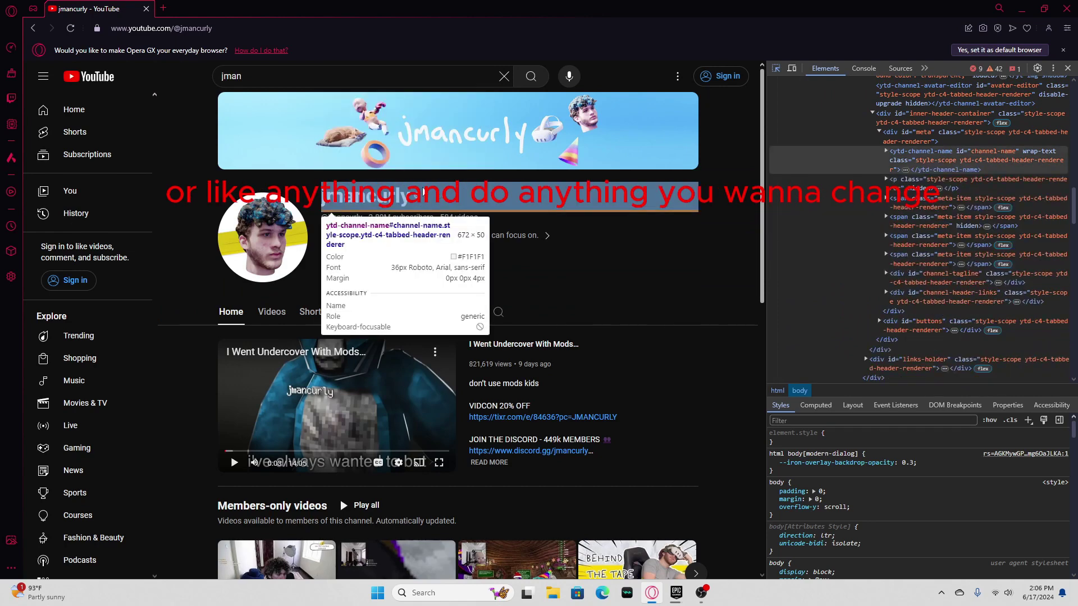
left_click(397, 200)
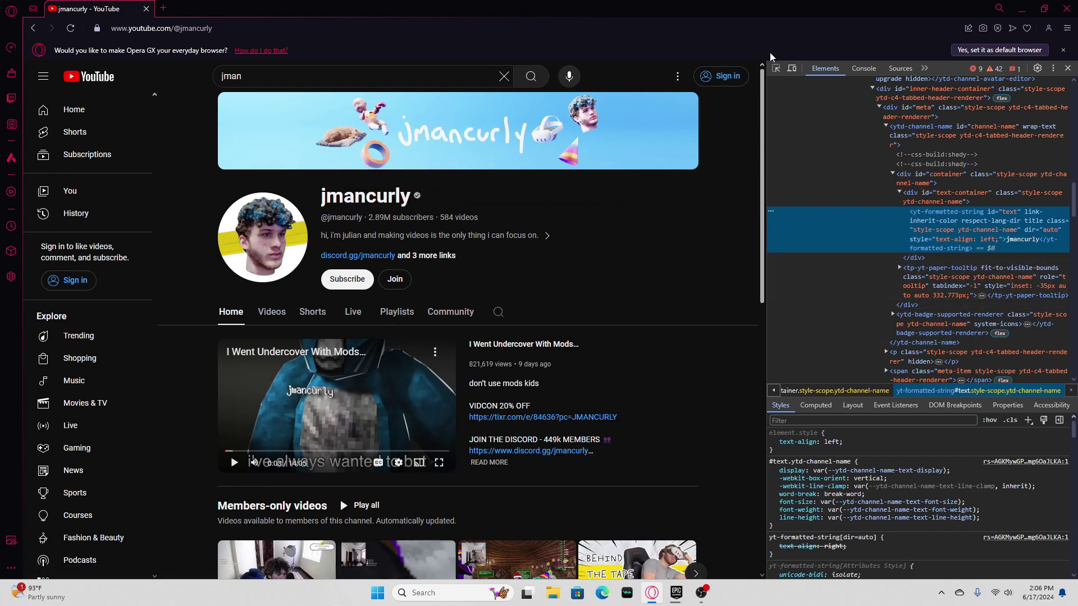
Re-pick the channel name, scroll to its yt-formatted-string node, and move Styles to first position.
left_click(774, 68)
left_click(776, 68)
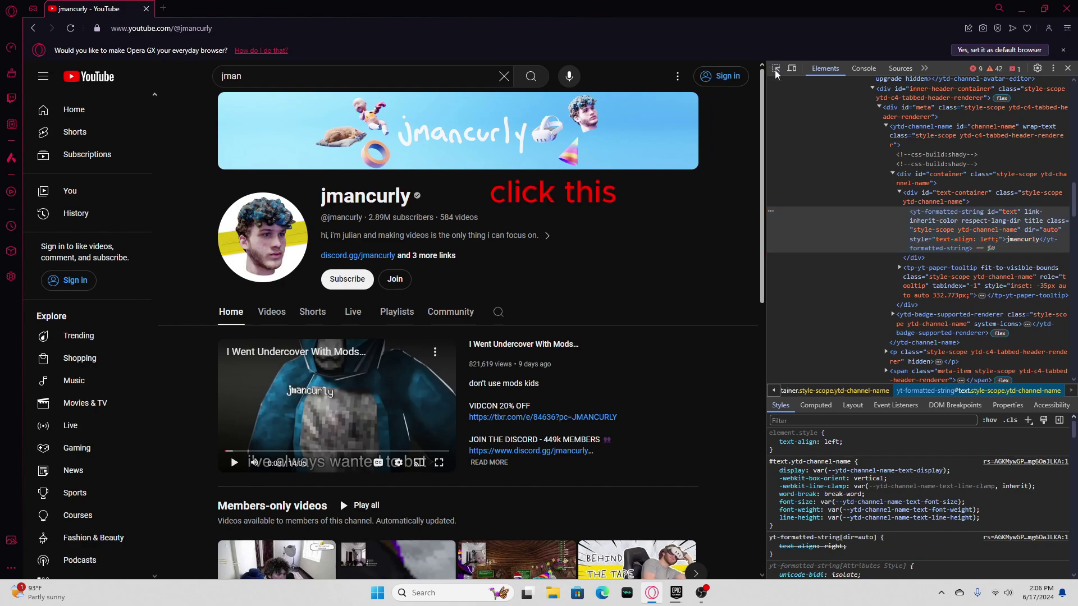
left_click(386, 214)
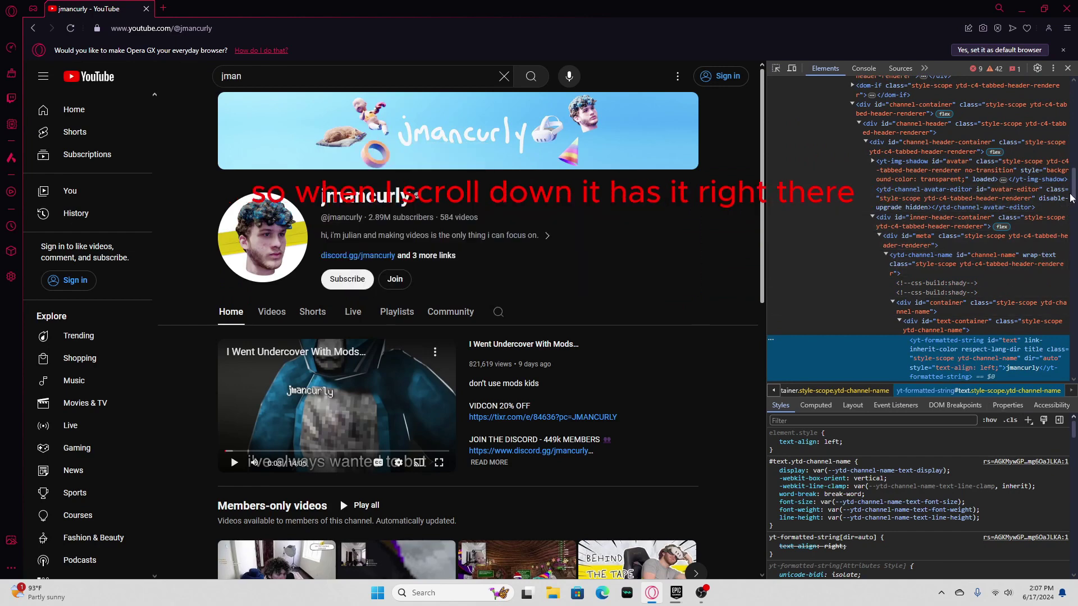
left_click_drag(1071, 197, 1071, 213)
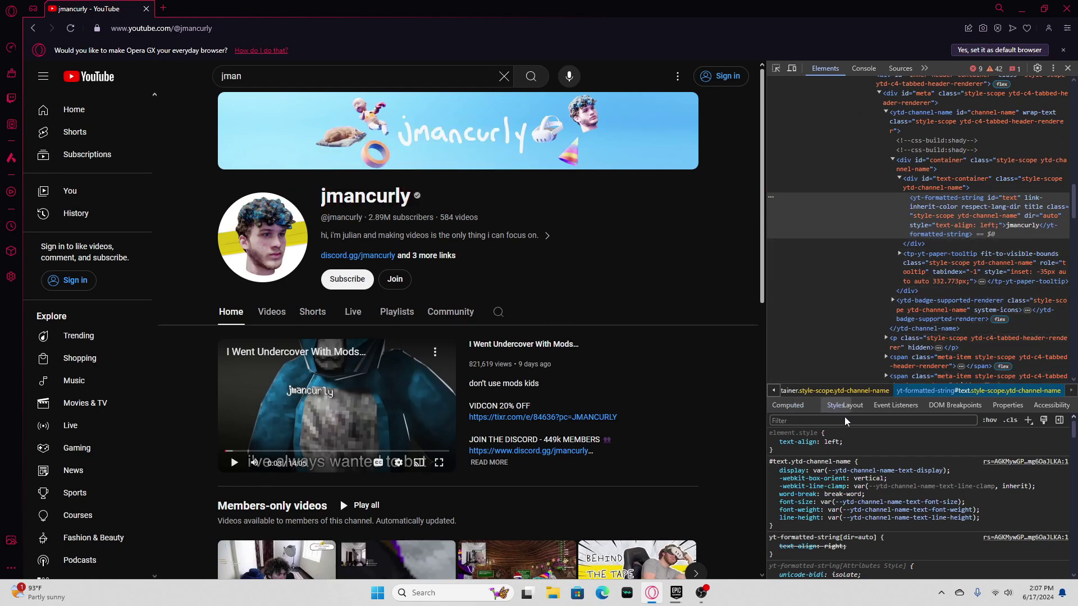
left_click_drag(845, 416, 782, 416)
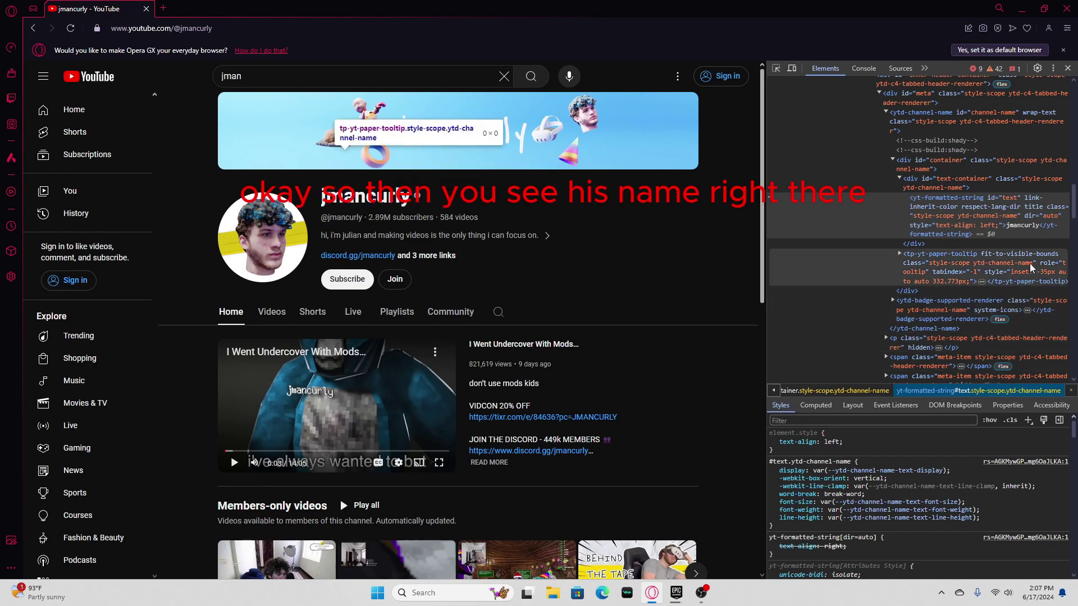
double_click(1021, 225)
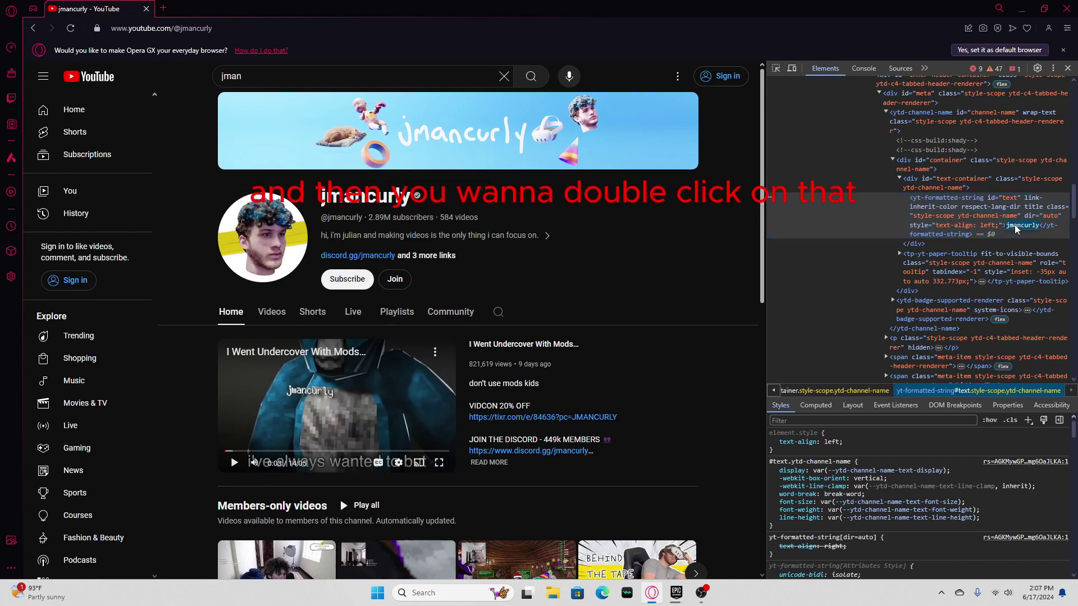
key("BackSpace")
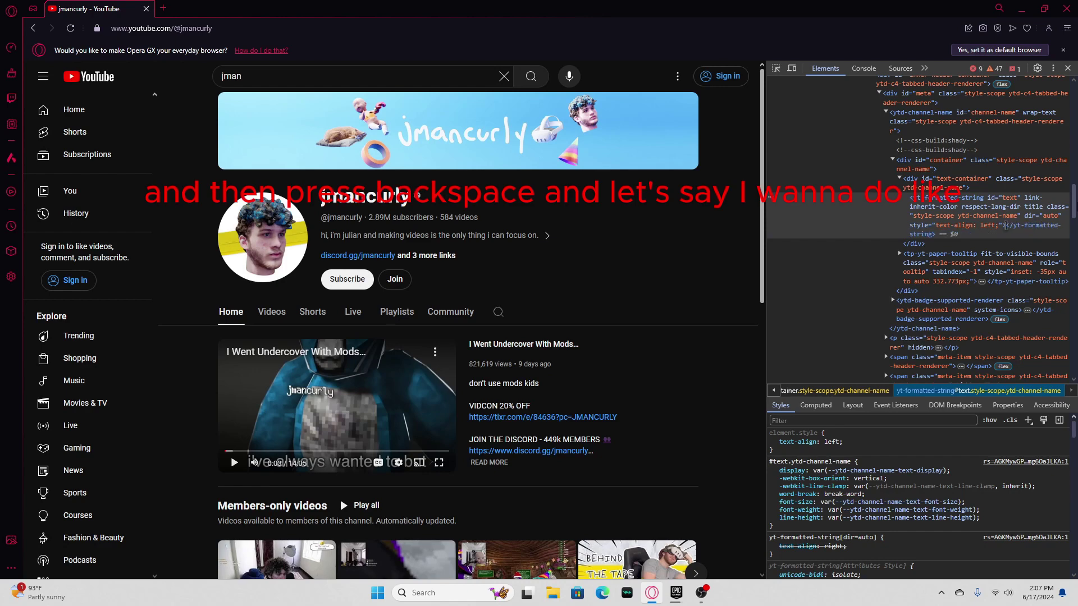
type("poooo")
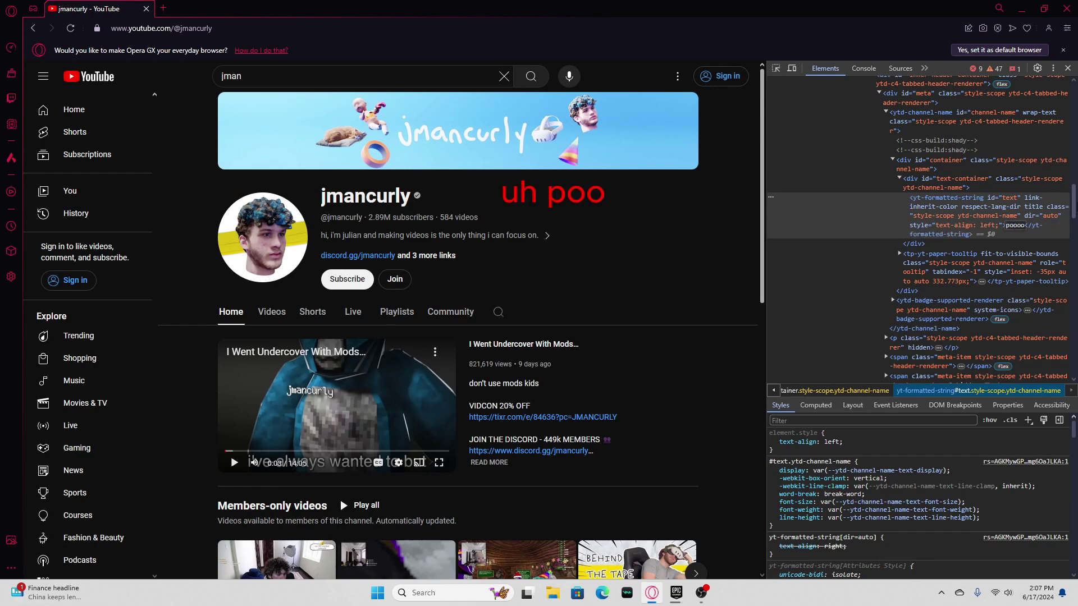
key("Return")
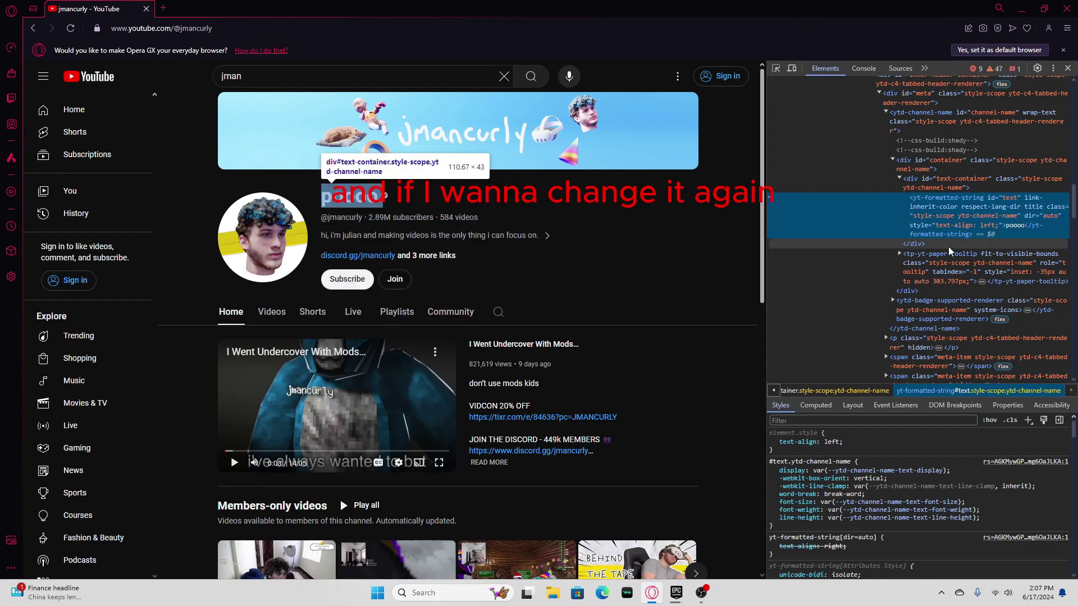
double_click(1015, 231)
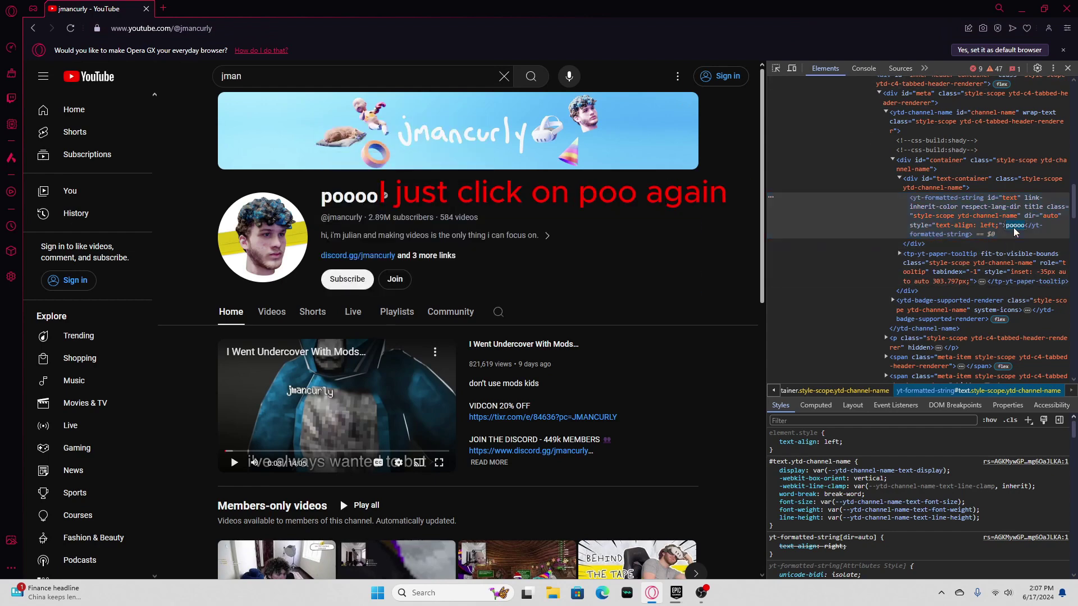
key("BackSpace")
key("Return")
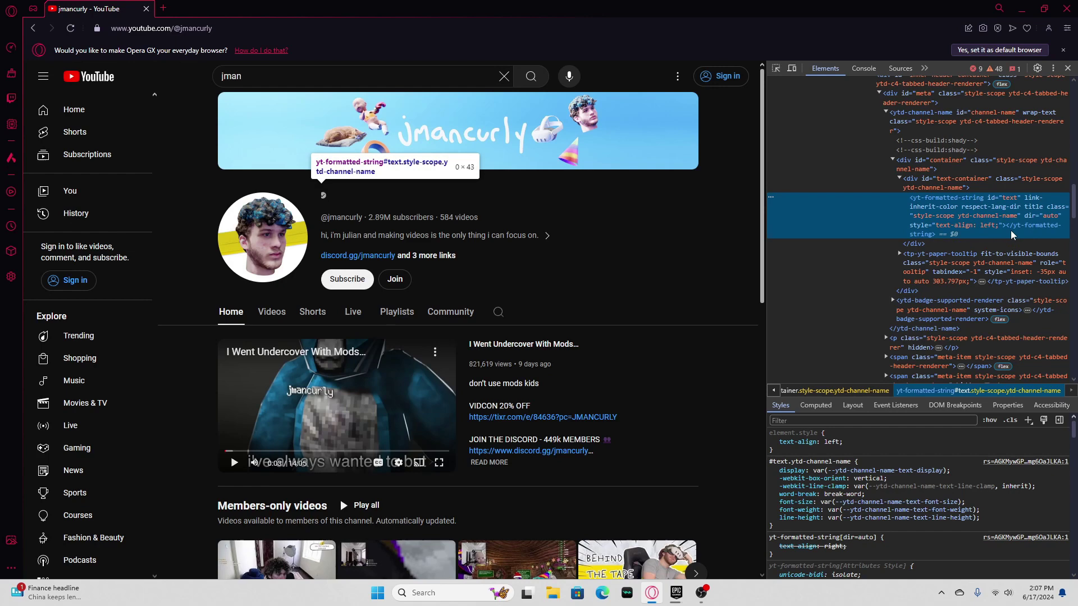
key("ctrl+z")
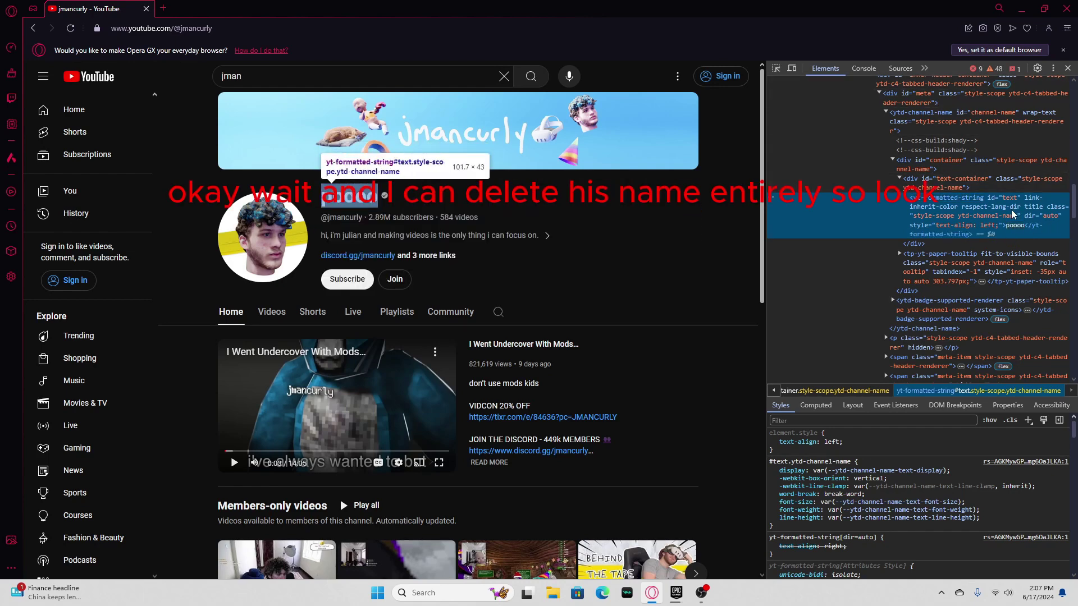
double_click(1013, 225)
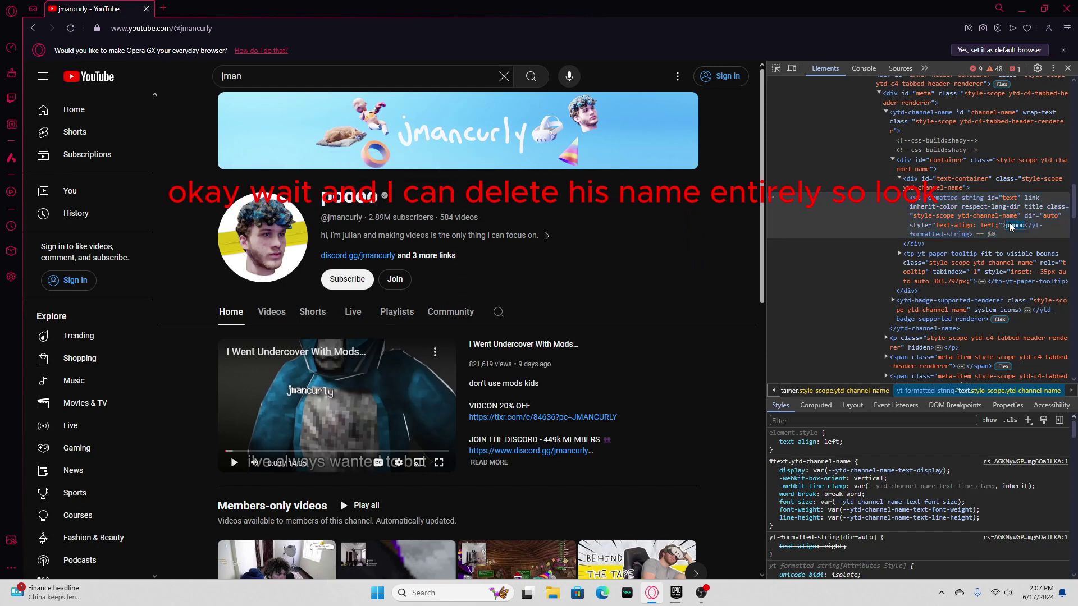
key("BackSpace")
key("Return")
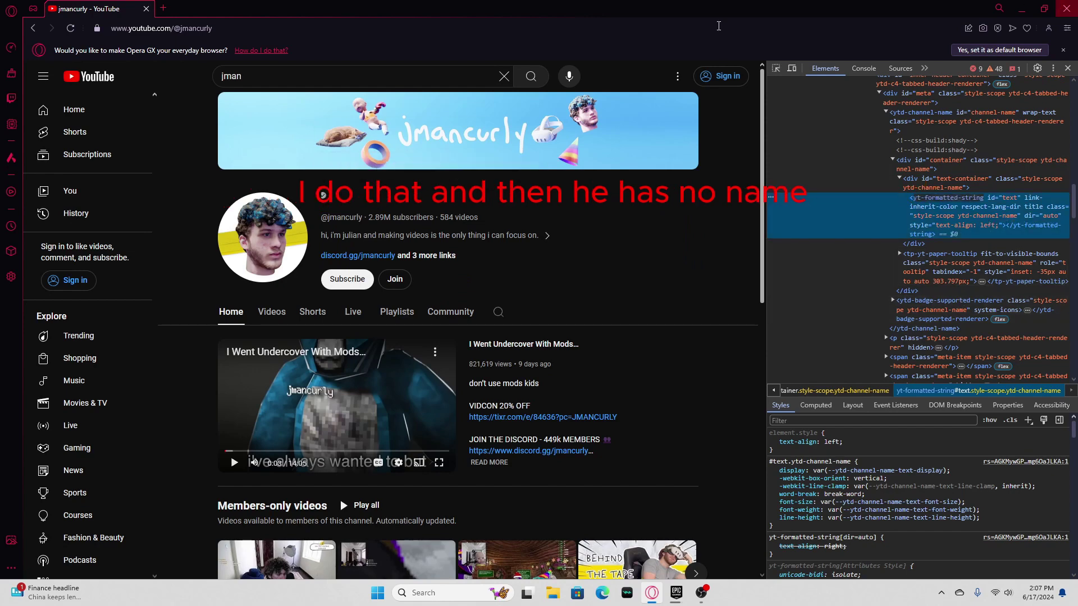
key("ctrl+z")
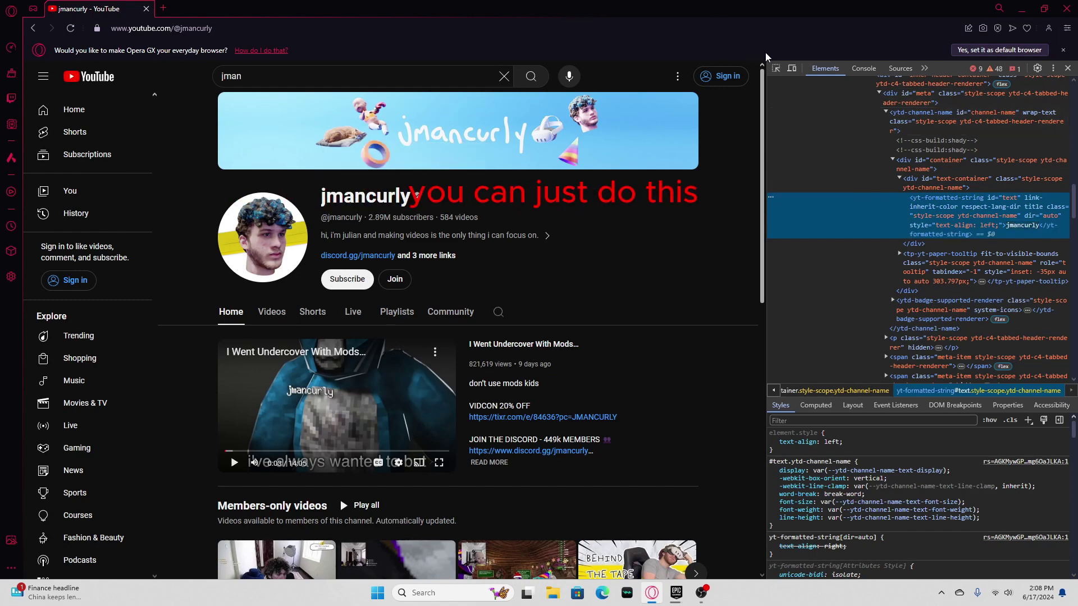
Pick the verified badge beside jmancurly, delete its div, and close DevTools.
left_click(778, 68)
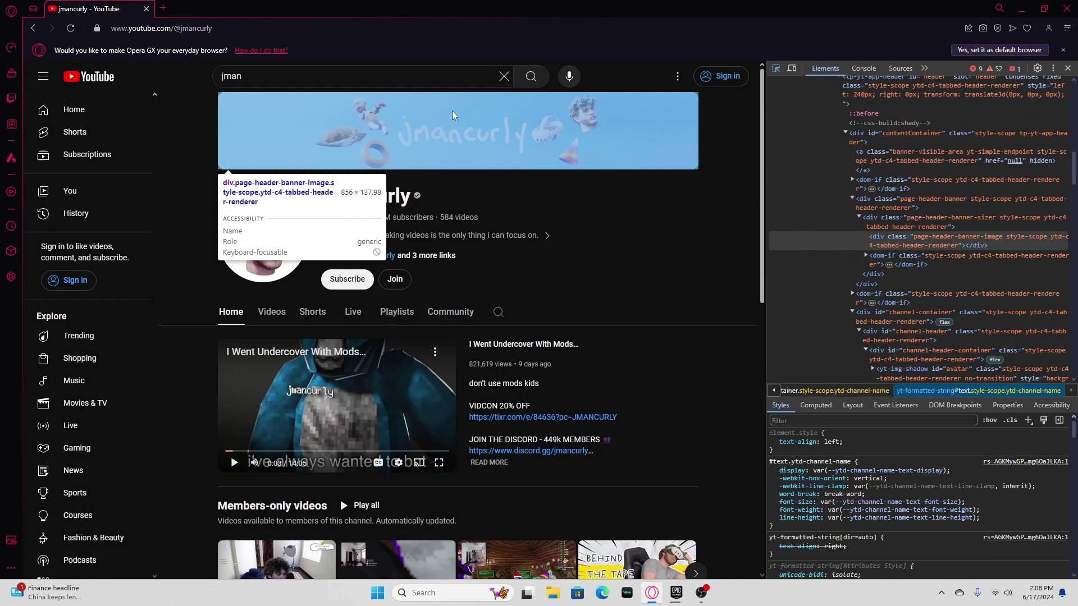
left_click(418, 196)
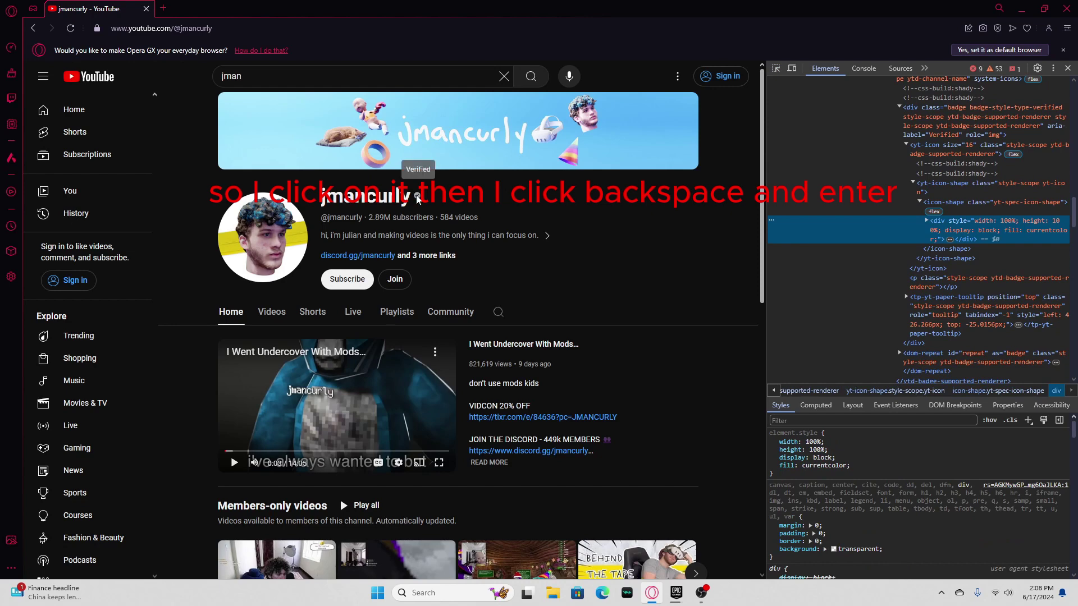
key("BackSpace")
key("Return")
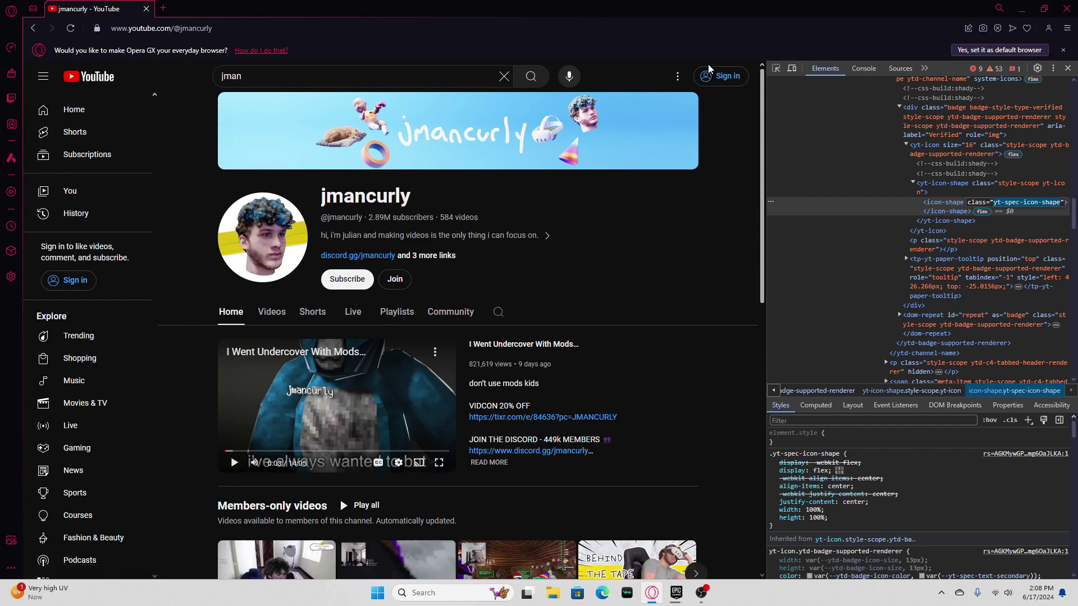
key("ctrl+shift+i")
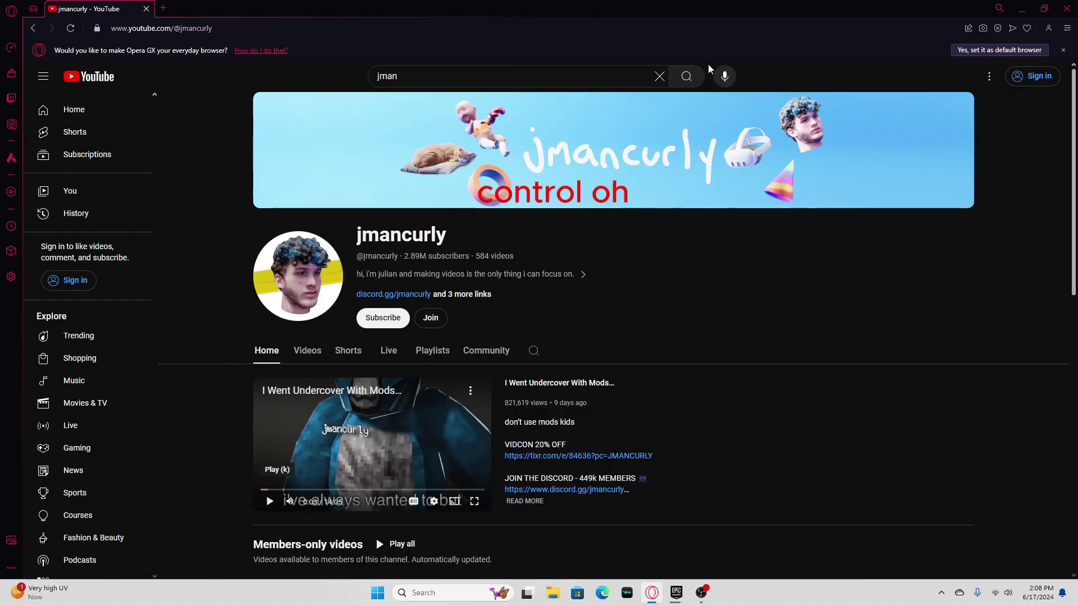
In a new tab, enter a 'random person' web search in the Speed Dial box.
key("ctrl+shift+i")
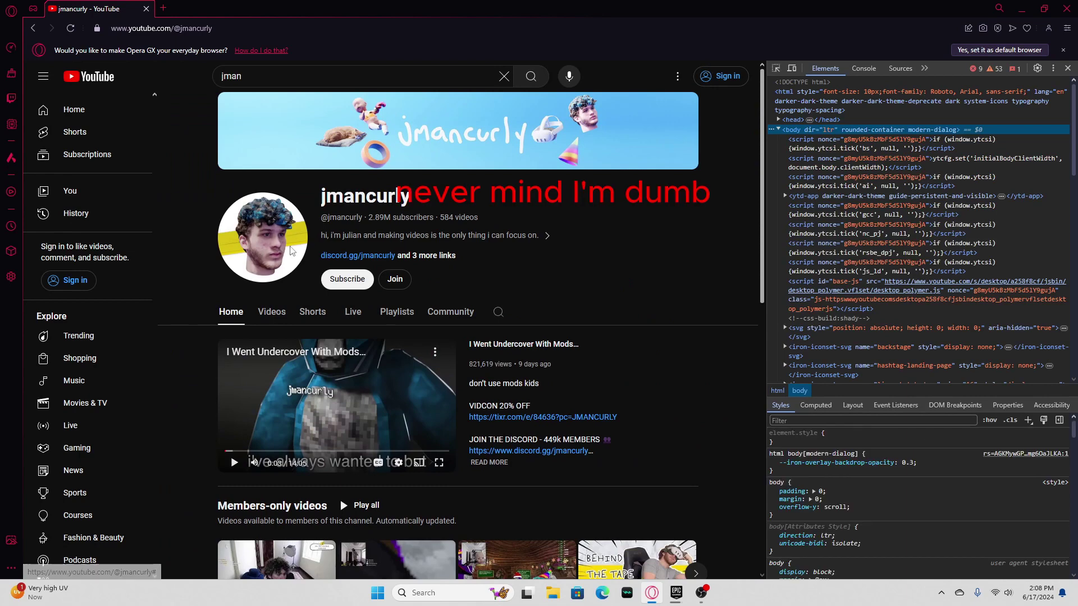
left_click(163, 8)
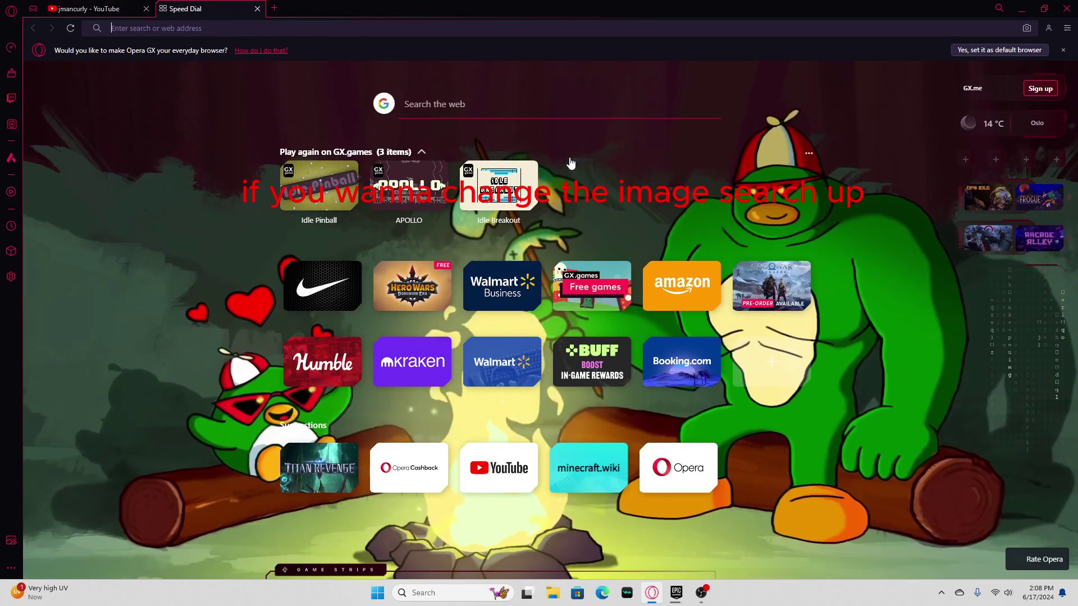
left_click(532, 113)
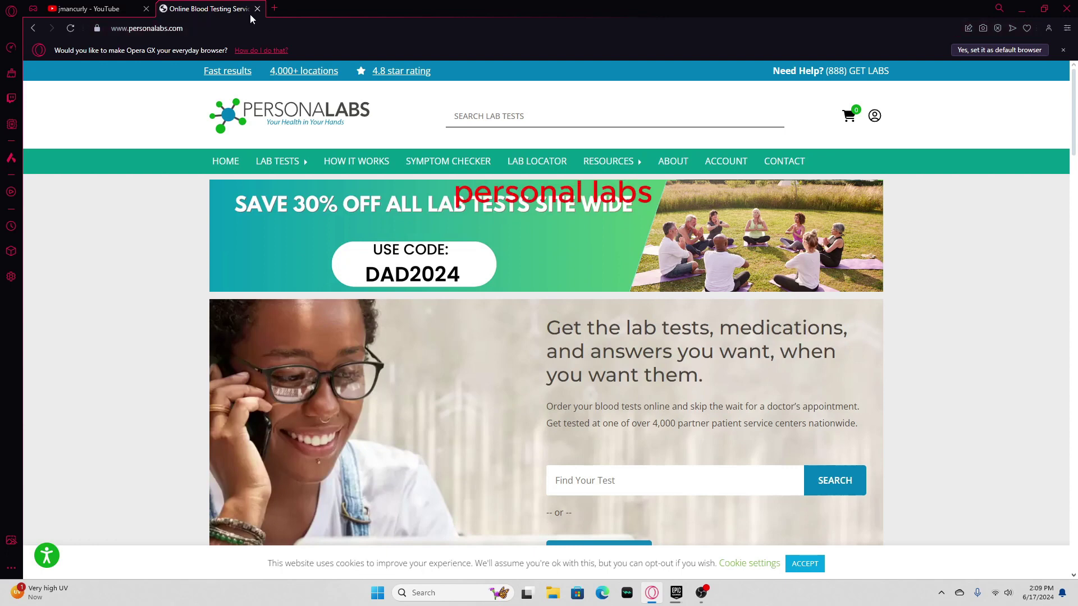
left_click(32, 28)
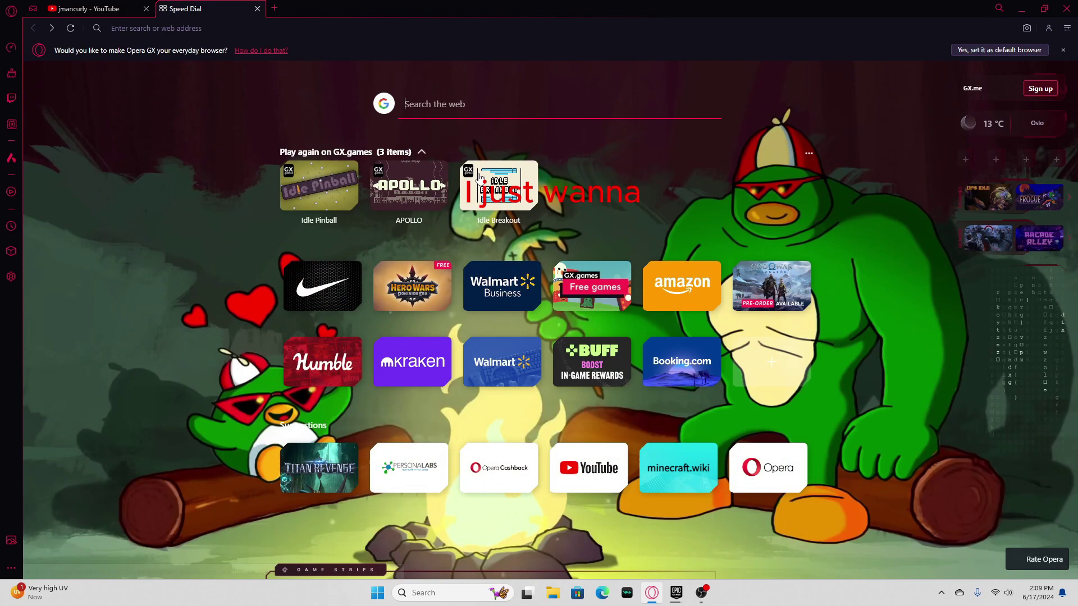
type("p")
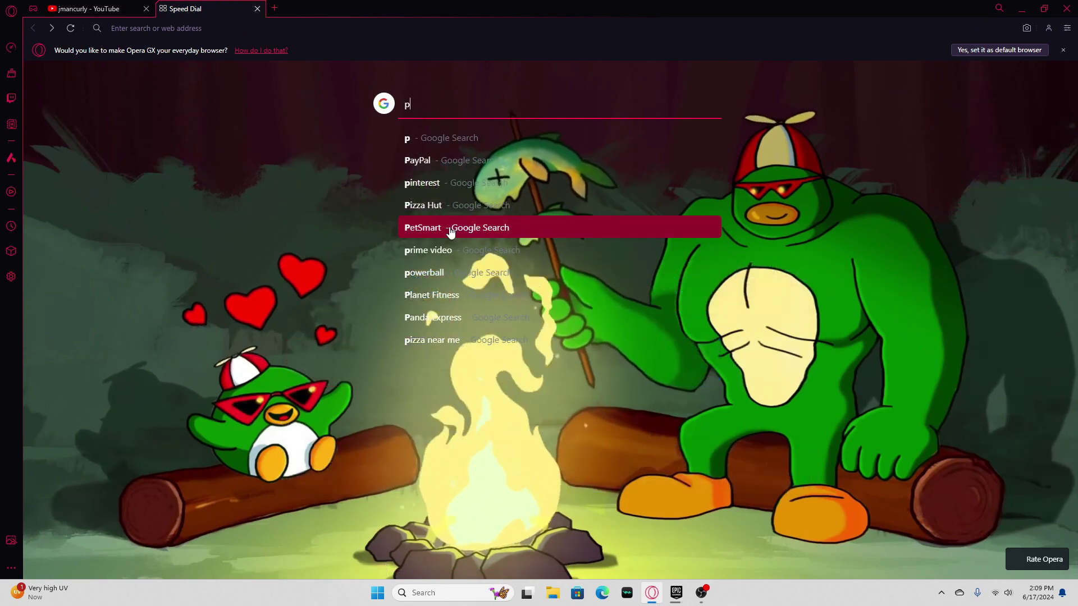
type("er")
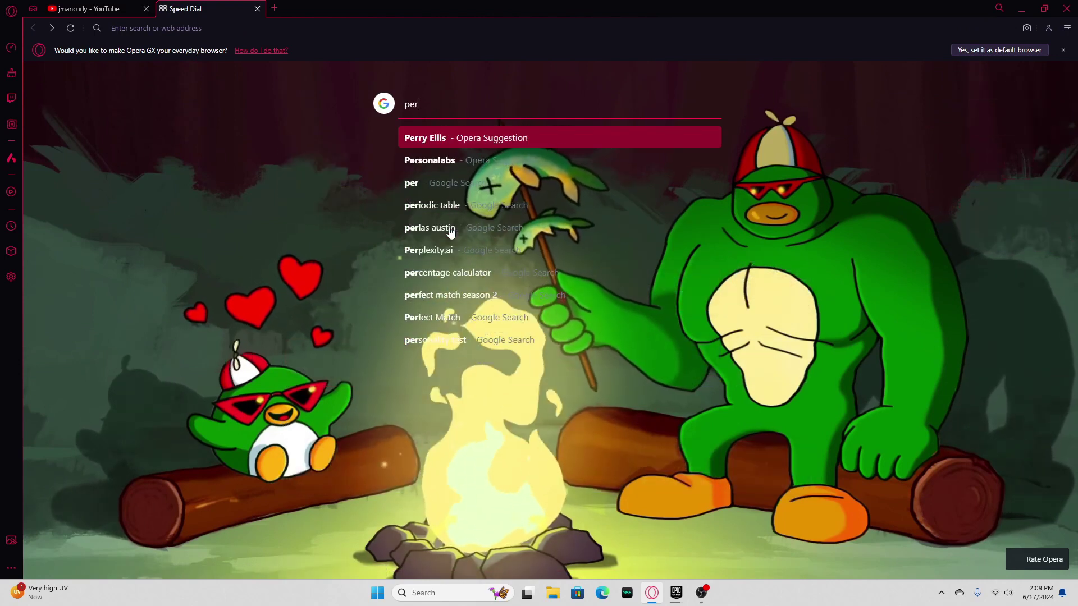
key("BackSpace")
key("BackSpace")
key("BackSpace")
type("random person")
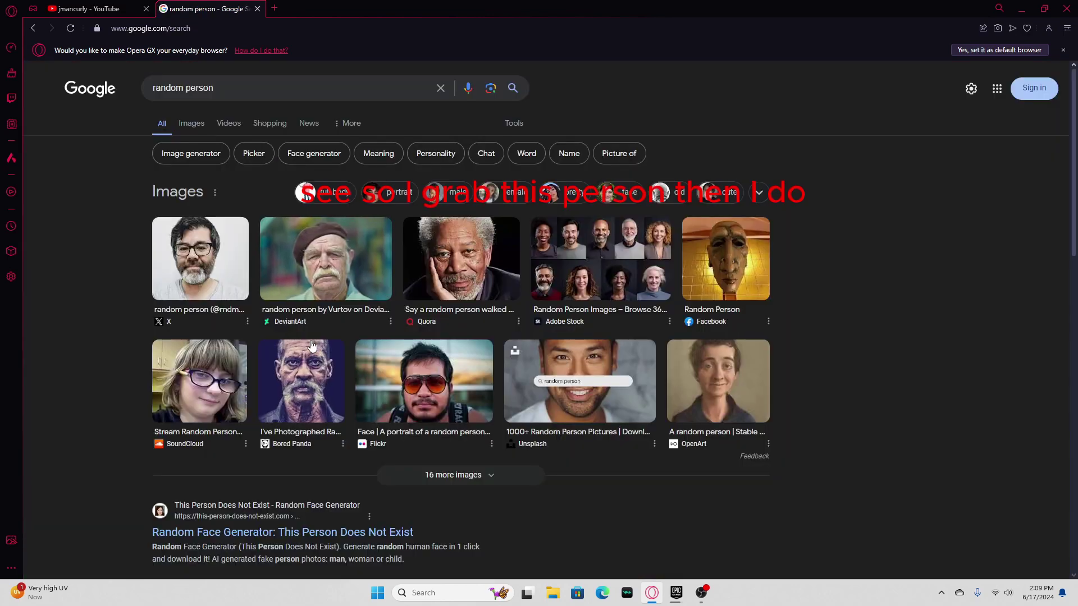
Copy the old man's portrait image and clear the 'random person' search query.
right_click(309, 347)
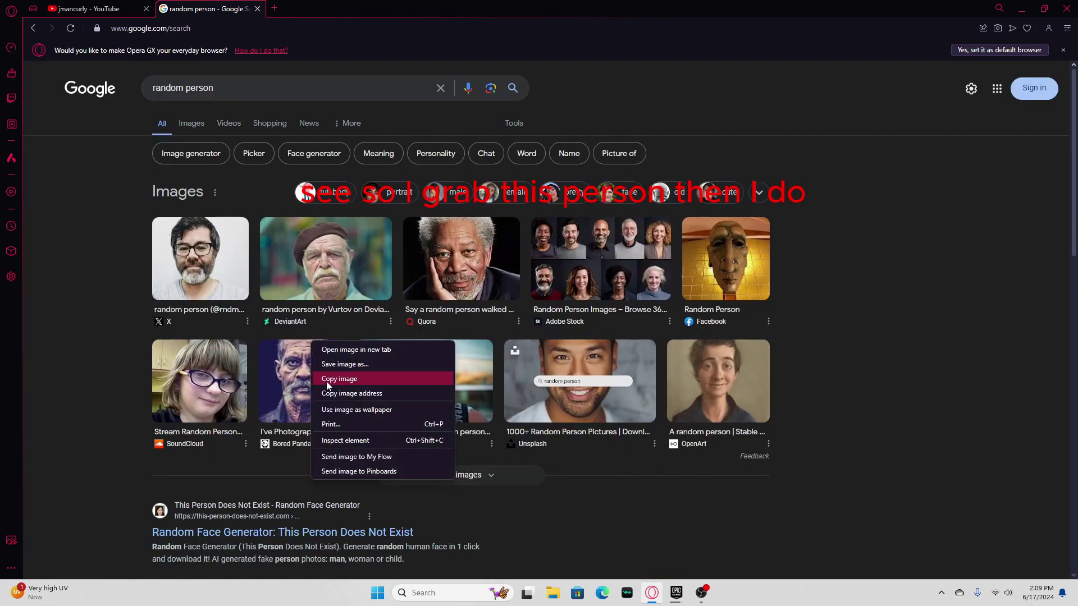
left_click(348, 380)
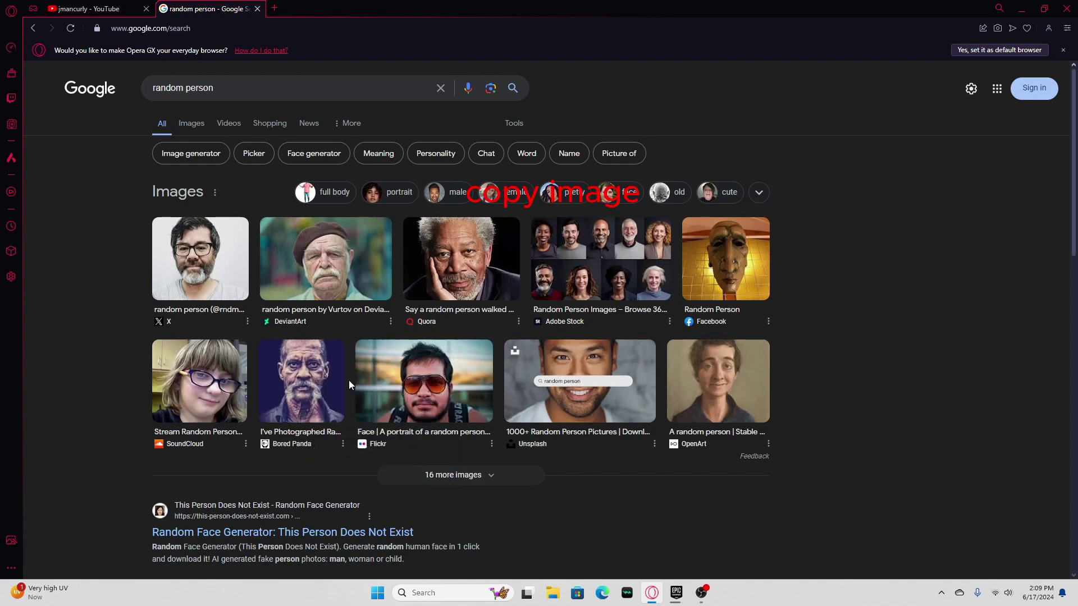
triple_click(221, 83)
key("BackSpace")
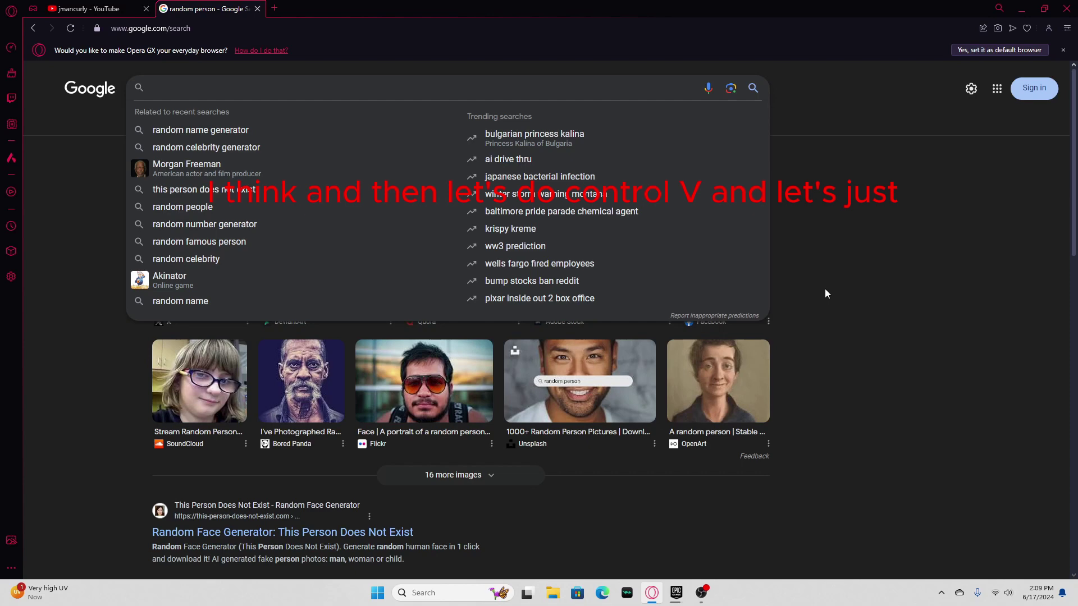
left_click(911, 211)
Copy the portrait's image address, paste it into the search box to verify, and return to jmancurly.
right_click(303, 362)
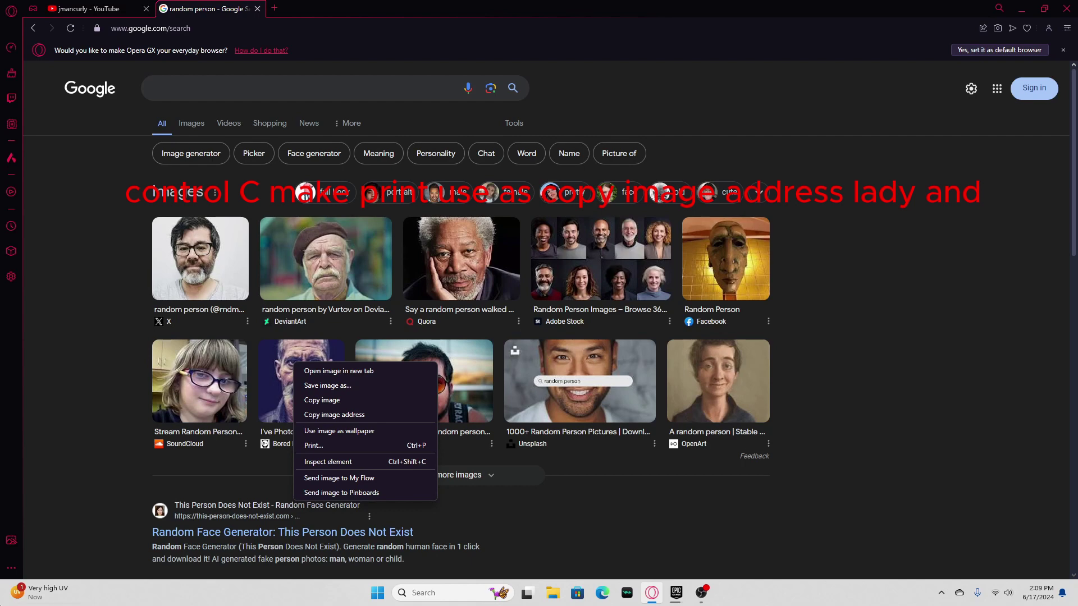
left_click(315, 416)
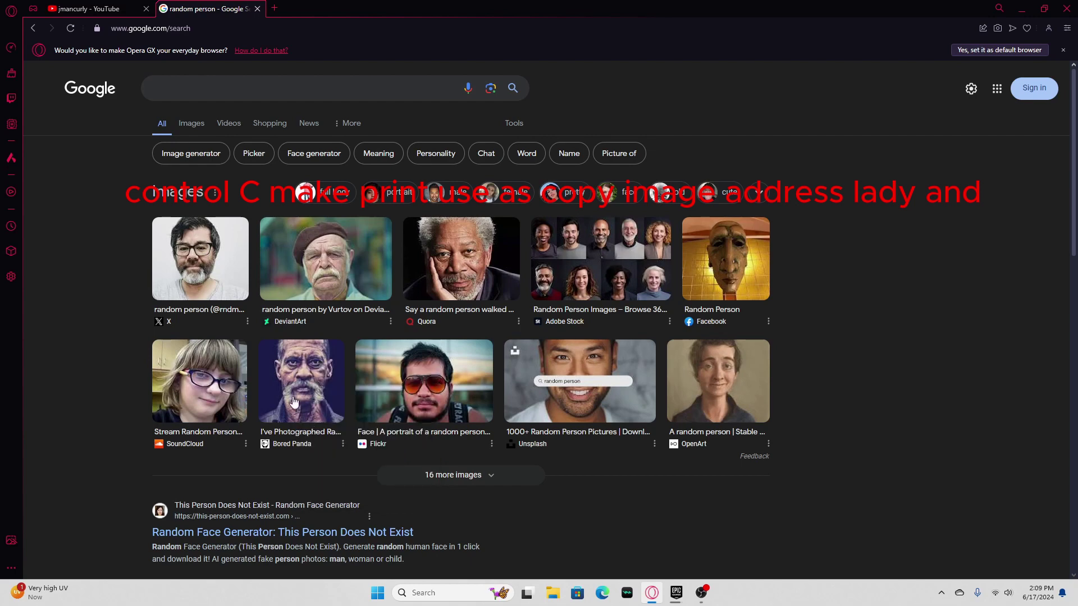
left_click(337, 77)
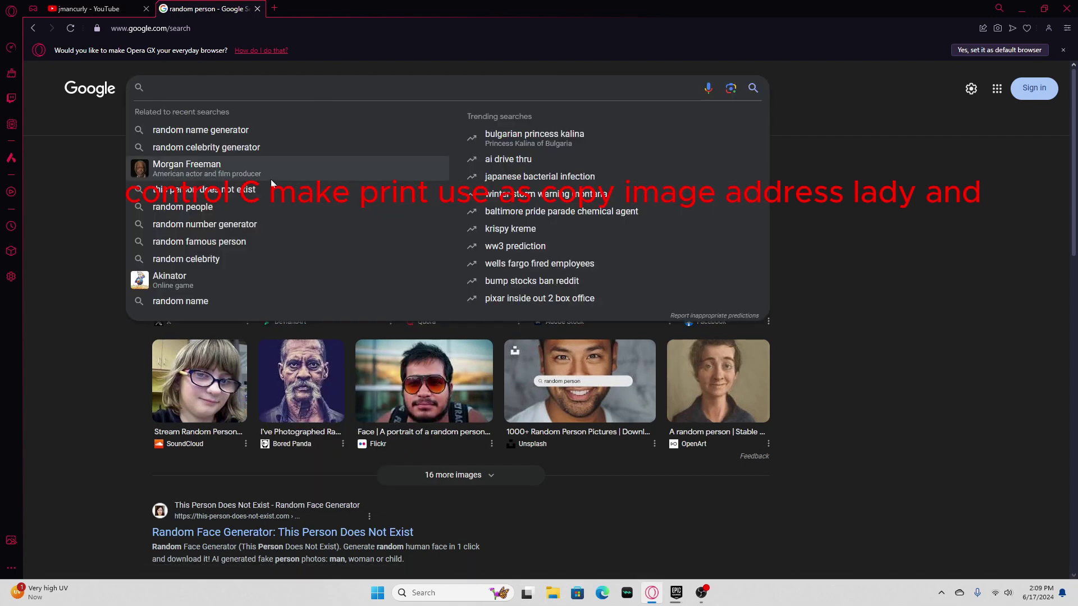
key("ctrl+v")
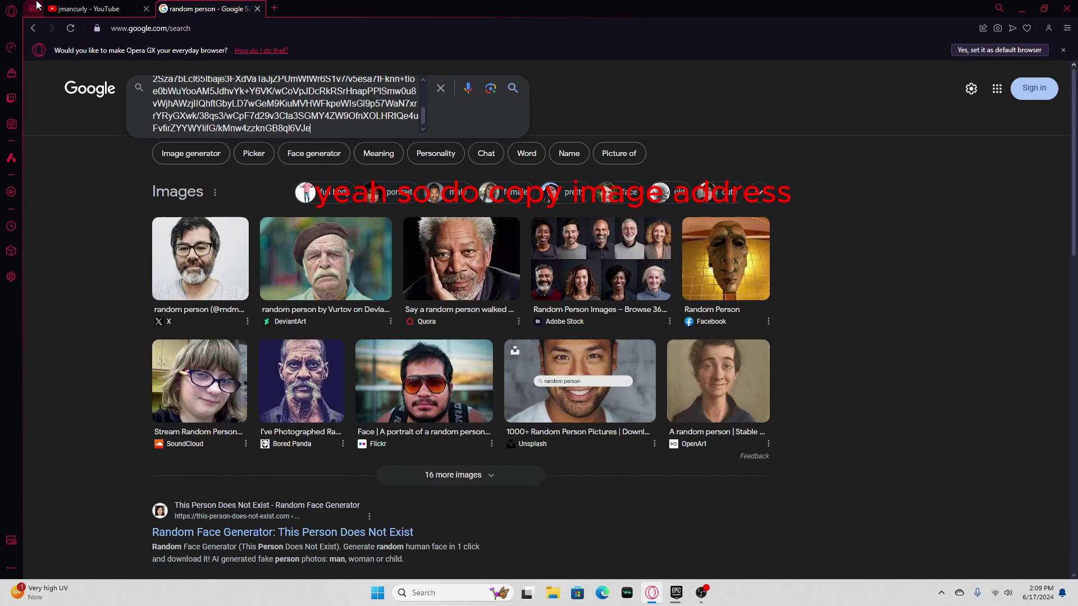
left_click(64, 6)
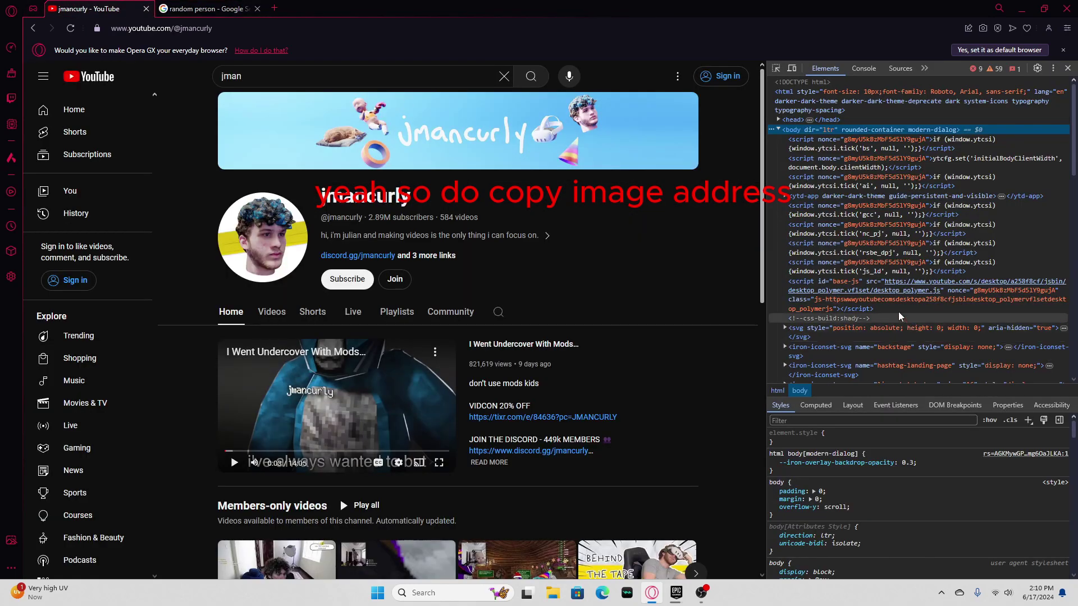
Pick the channel avatar and replace its img src with the copied portrait address.
left_click(777, 71)
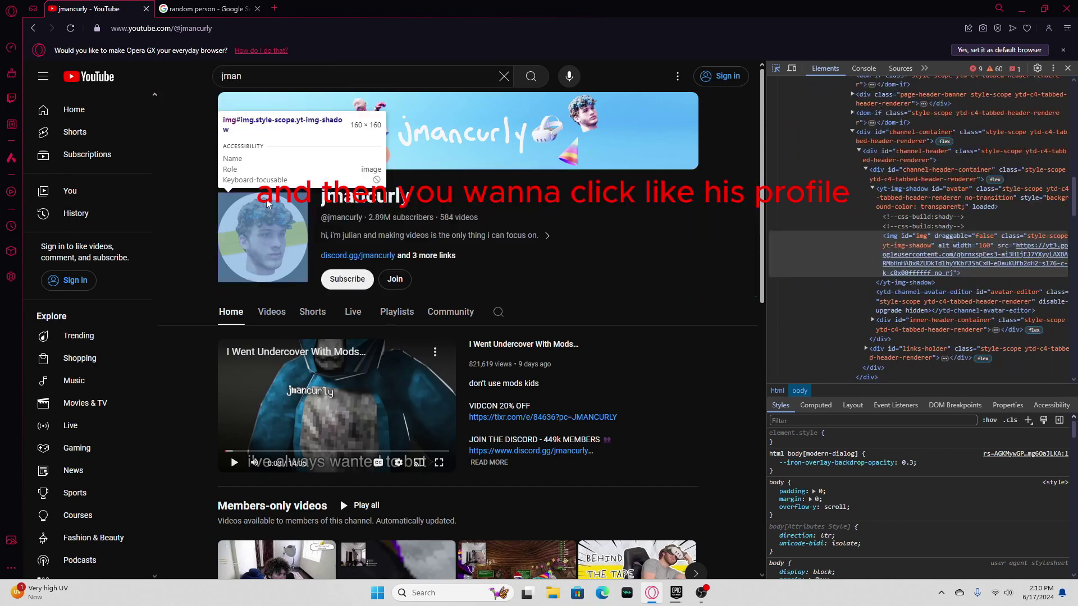
left_click(263, 201)
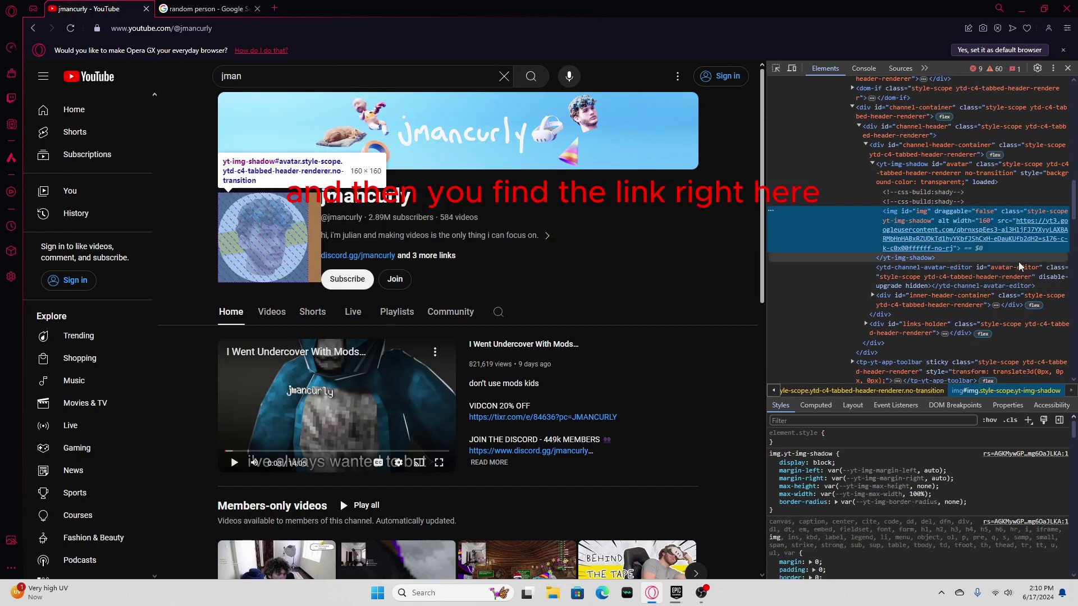
double_click(940, 246)
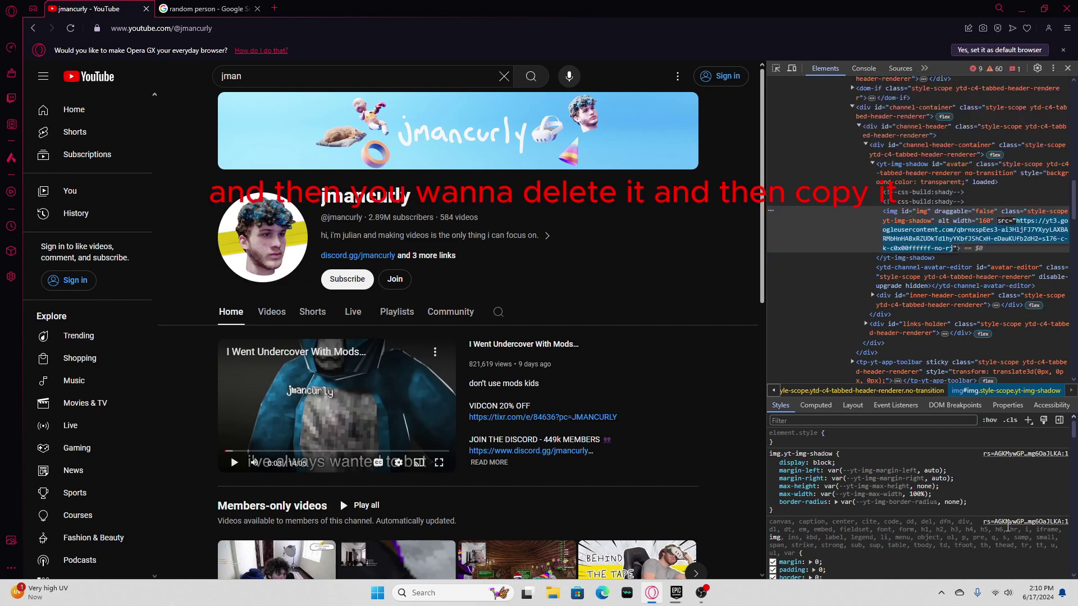
key("BackSpace")
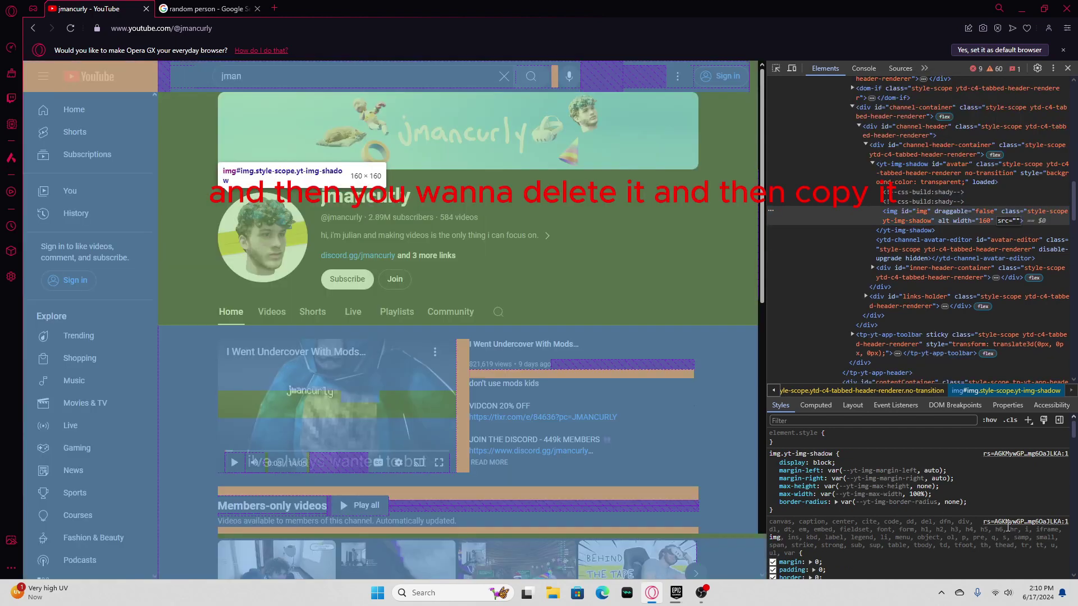
key("ctrl+v")
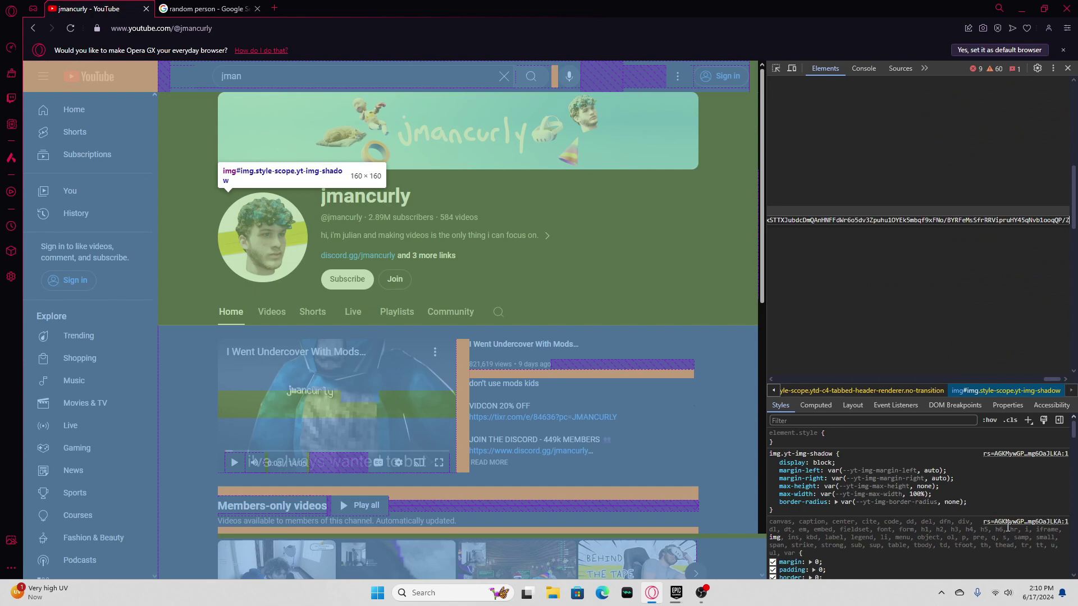
key("Return")
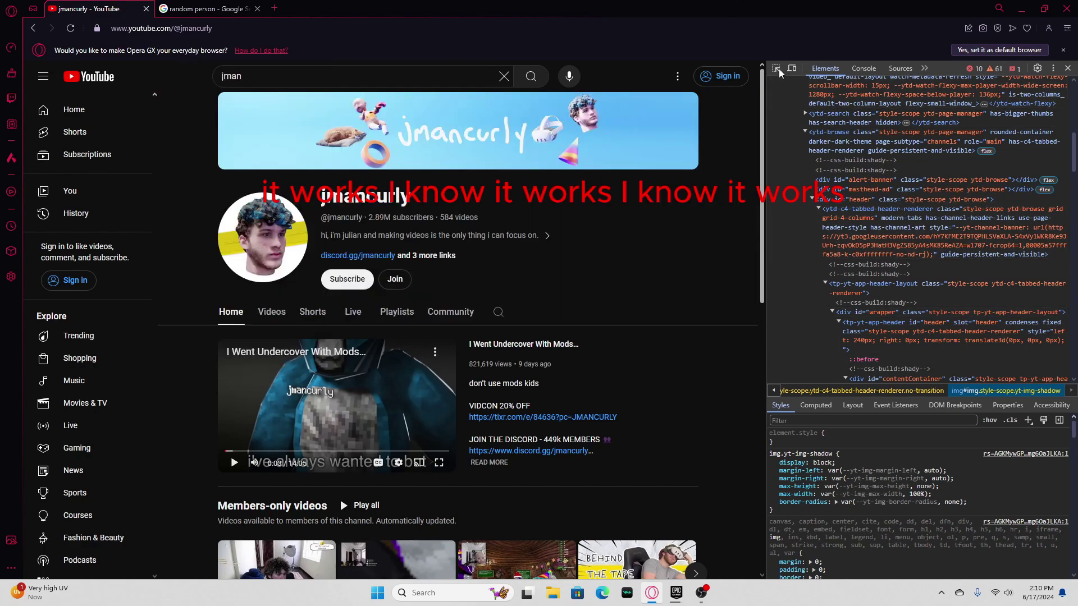
Re-pick the avatar, paste another src value, leaving a grey circle, then close DevTools.
left_click(777, 69)
left_click(262, 237)
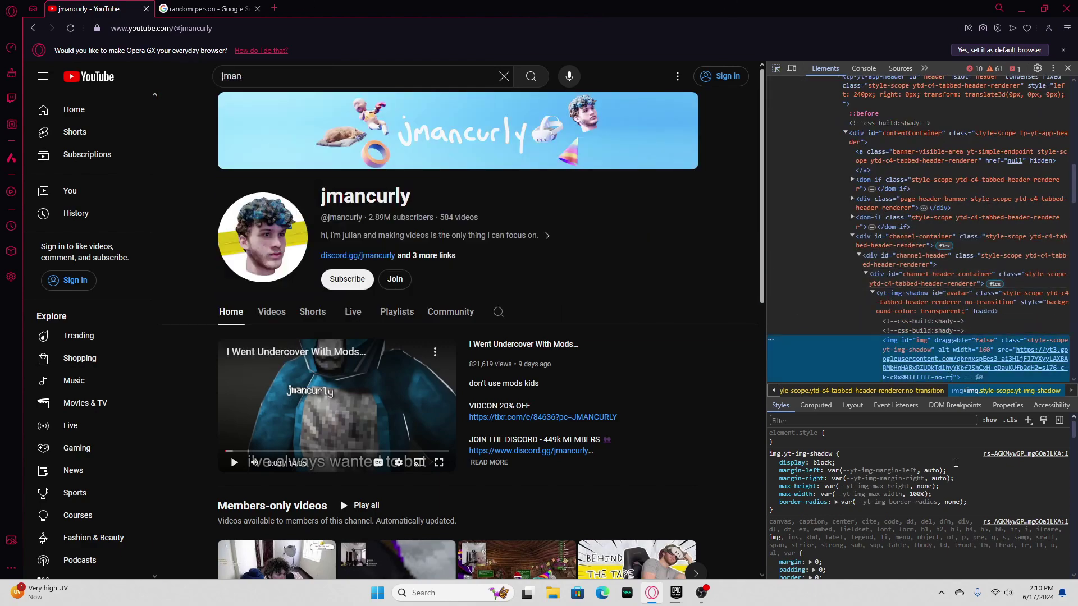
mouse_move(971, 368)
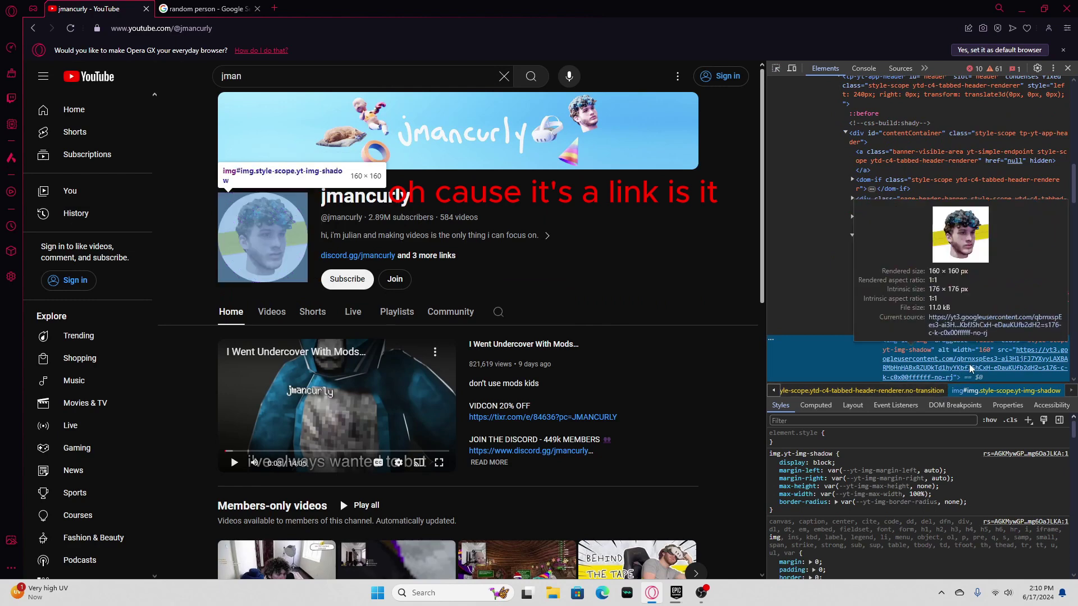
scroll(1074, 199, "down", 3)
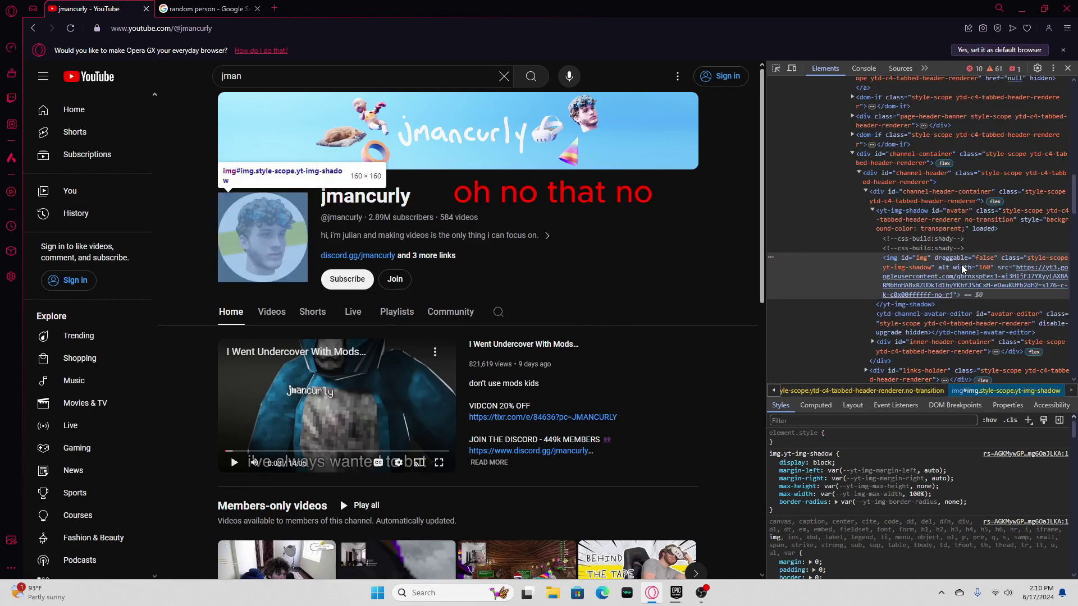
mouse_move(943, 280)
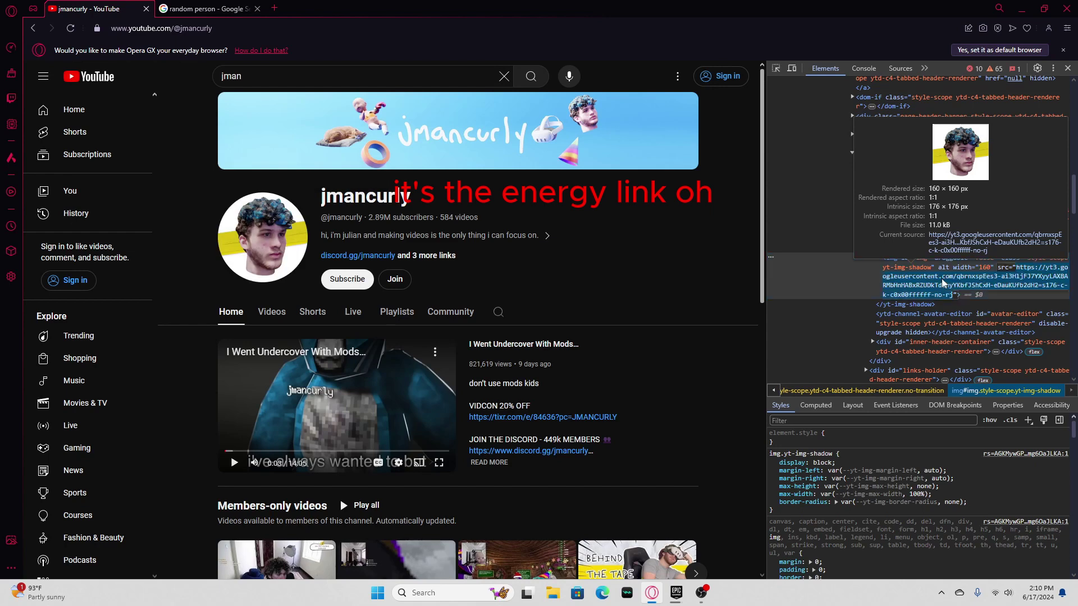
key("BackSpace")
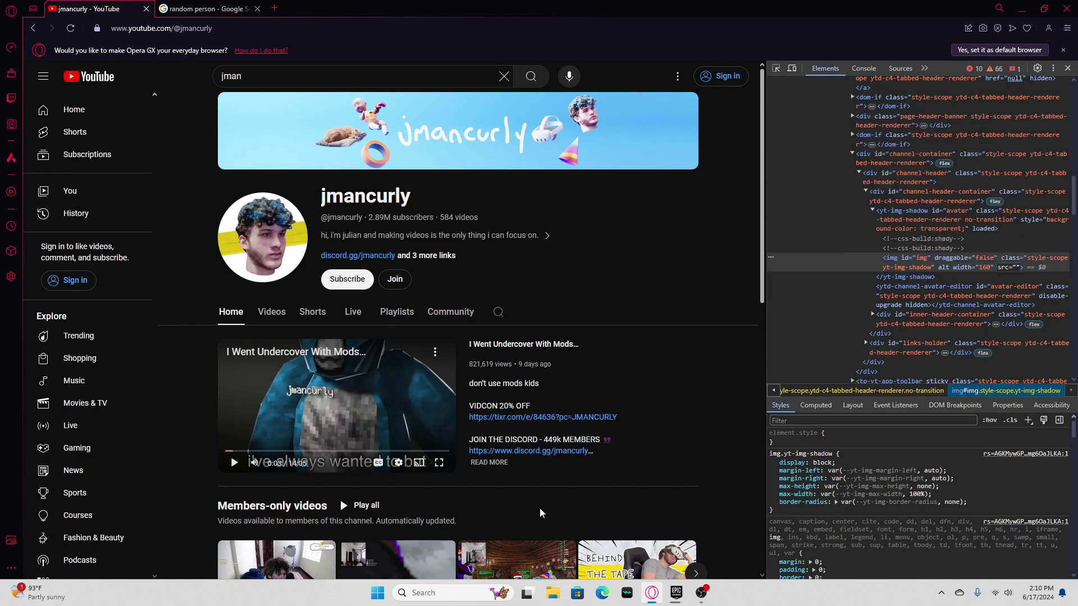
key("ctrl+v")
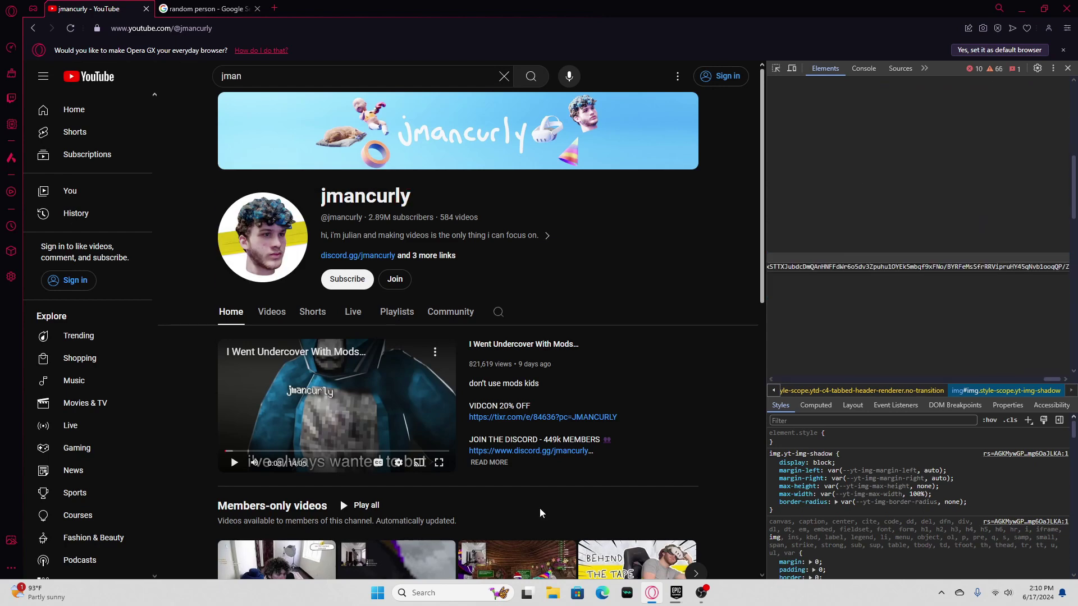
key("Return")
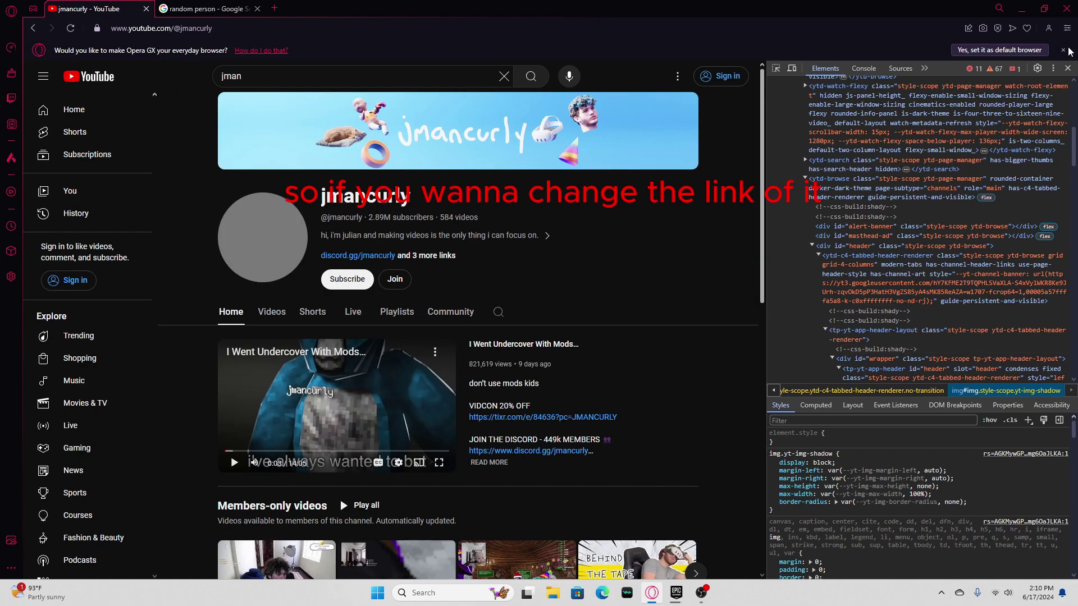
left_click(1066, 68)
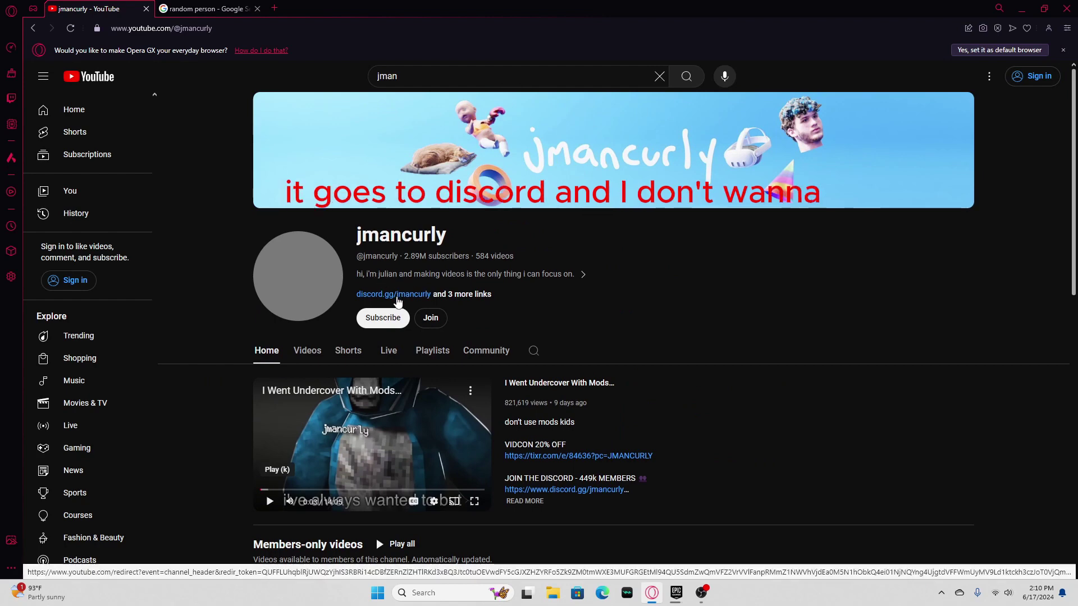
Search Google for 'random link' from a new tab's Speed Dial box.
left_click(275, 8)
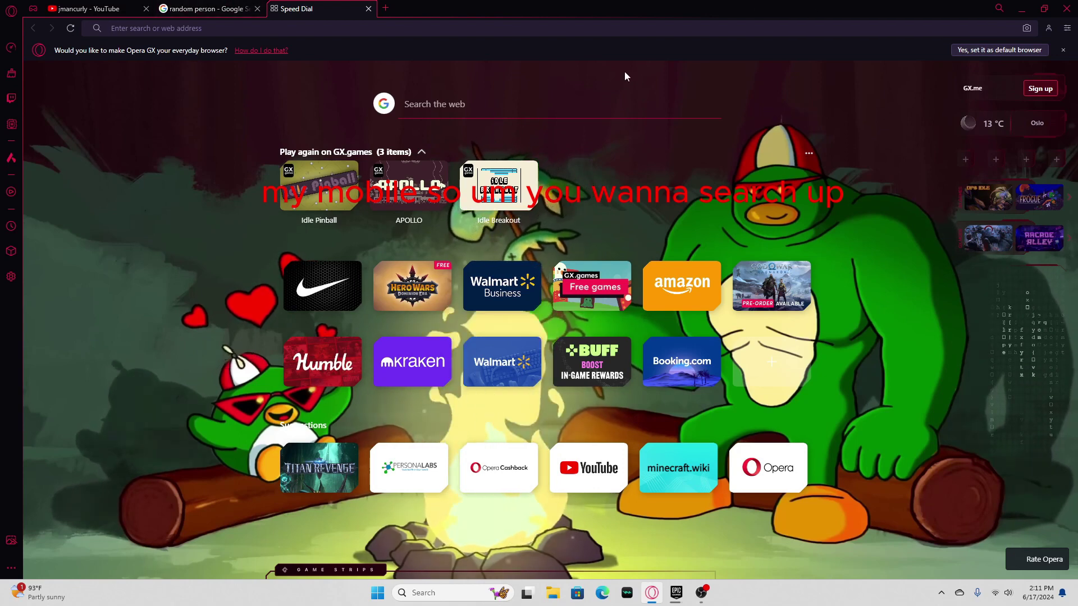
left_click(509, 108)
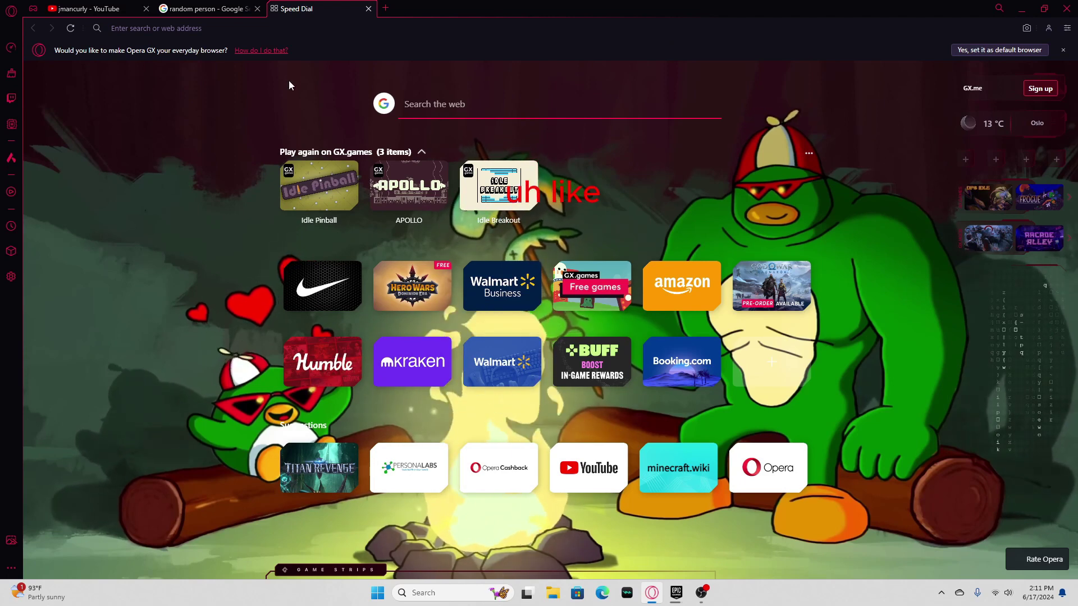
type("random link")
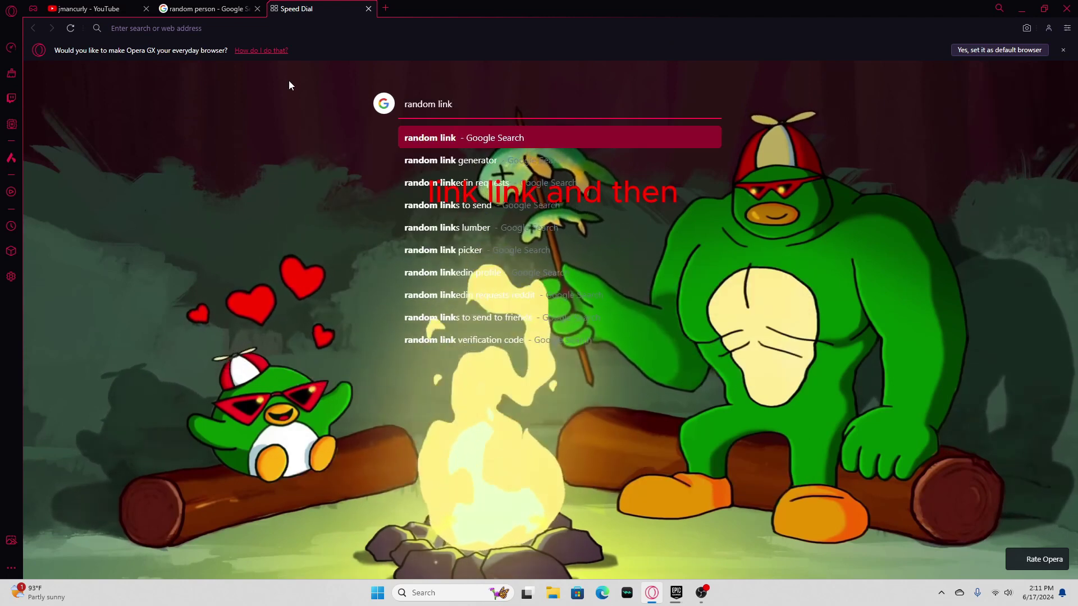
key("Return")
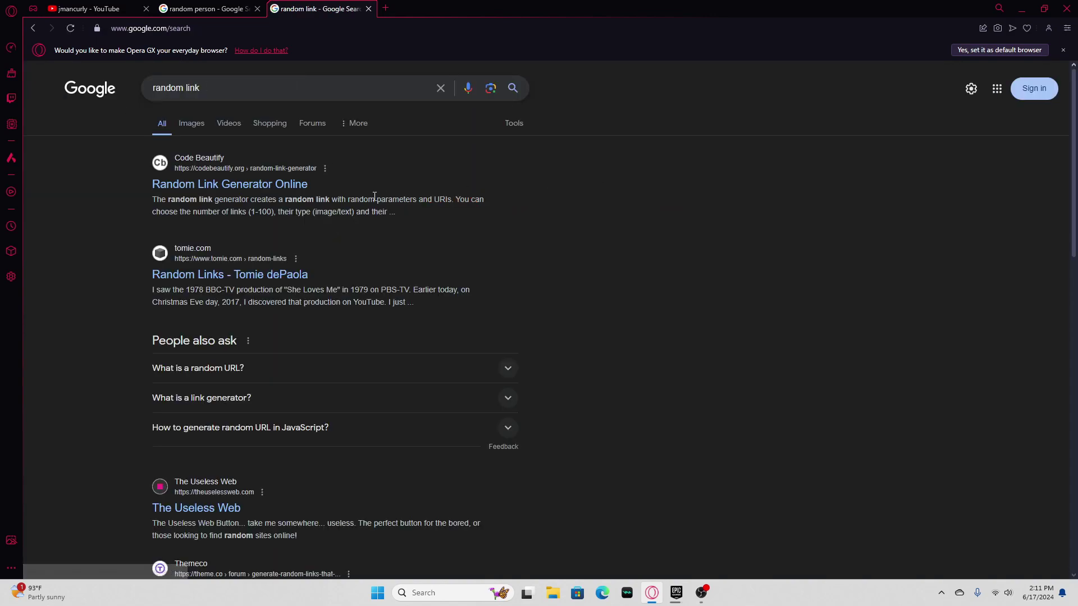
Open the Random Link Generator Online result and generate 5 random links.
left_click(259, 187)
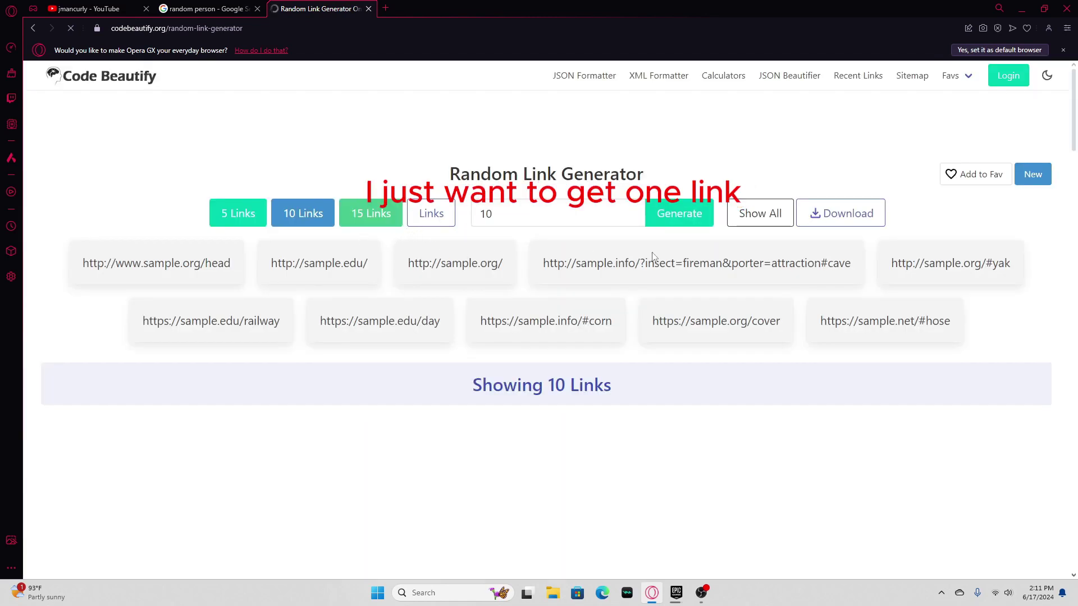
right_click(458, 284)
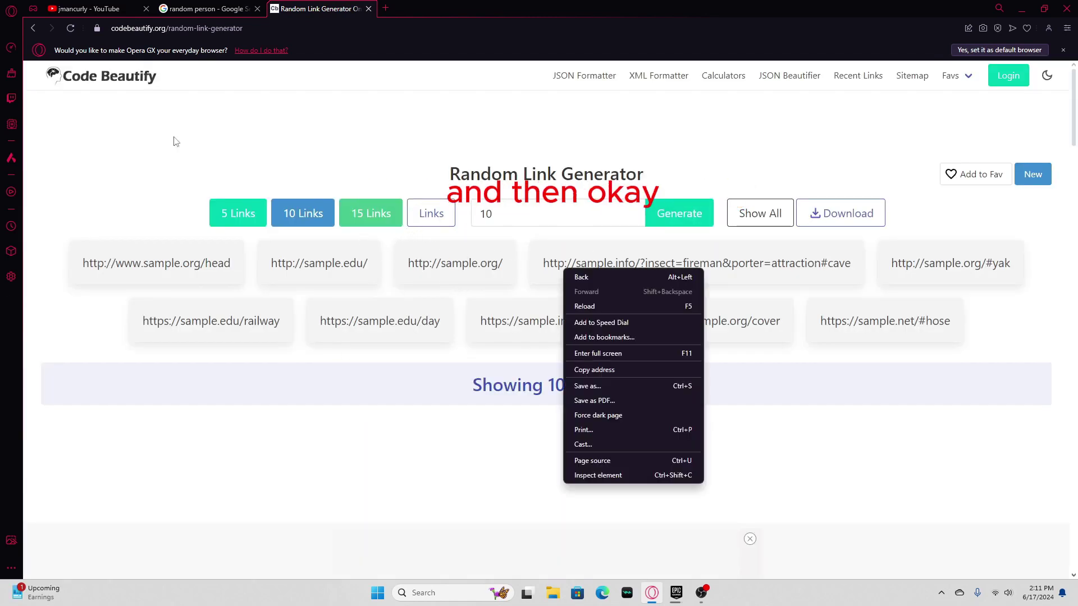
left_click(235, 212)
left_click(236, 212)
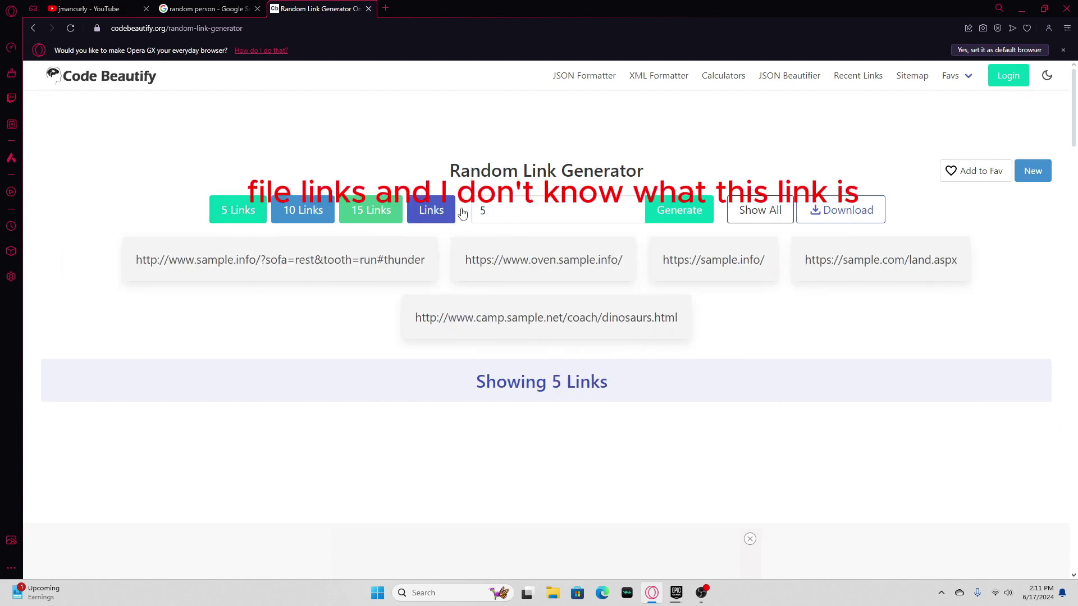
right_click(553, 275)
right_click(539, 278)
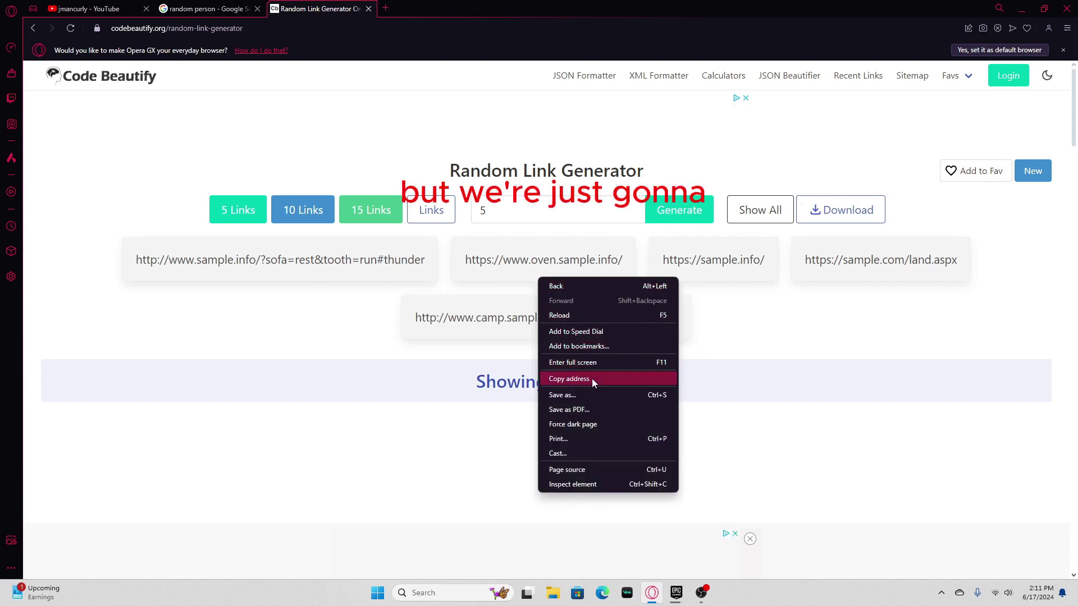
left_click(478, 256)
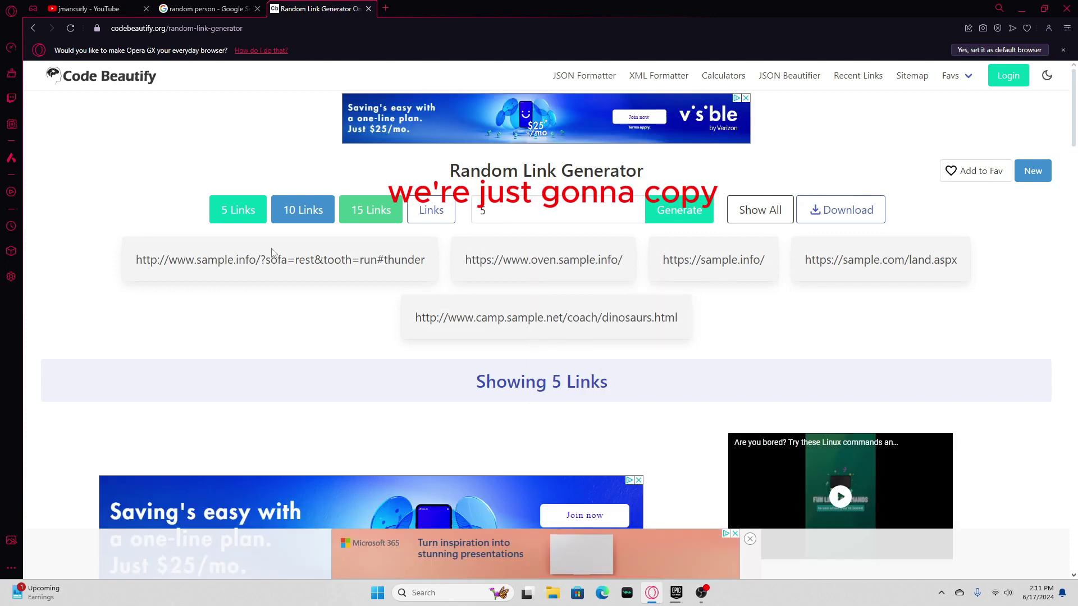
Select the first generated link's full URL and return to the jmancurly YouTube tab.
double_click(176, 260)
left_click(175, 260)
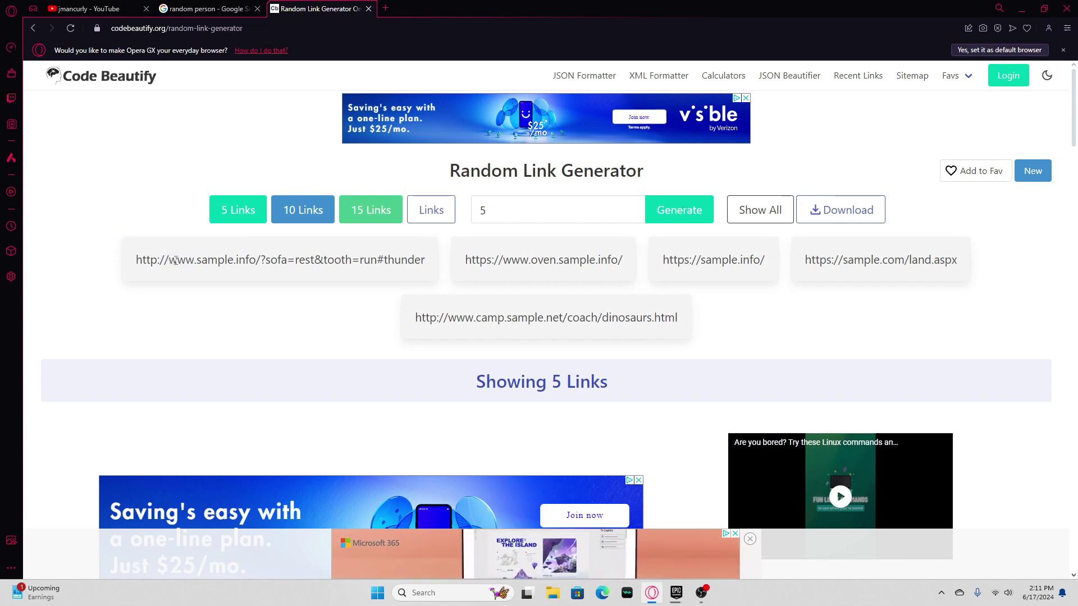
triple_click(175, 259)
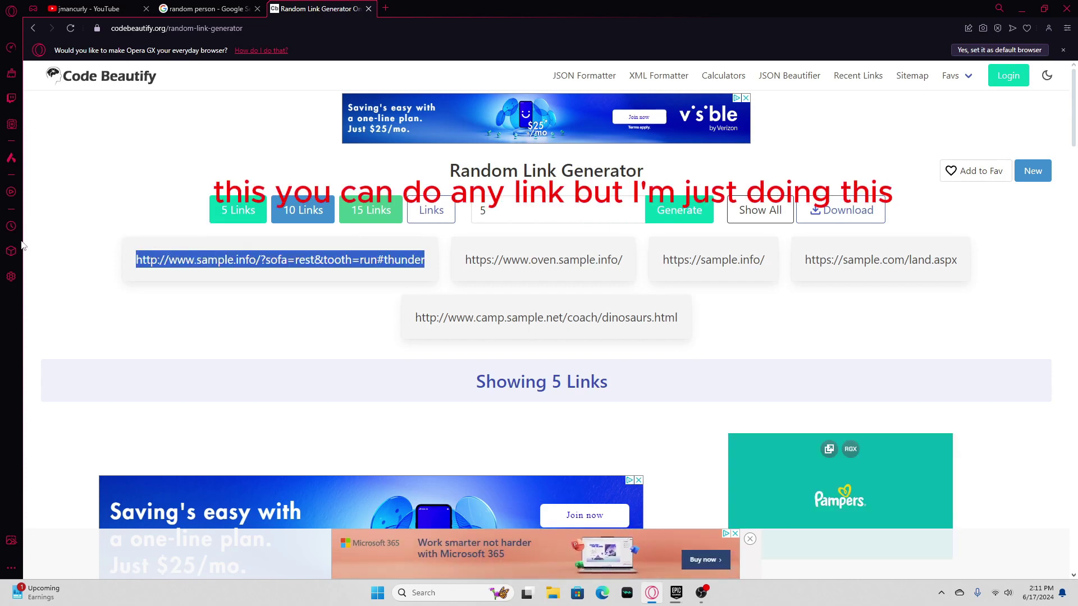
left_click(55, 6)
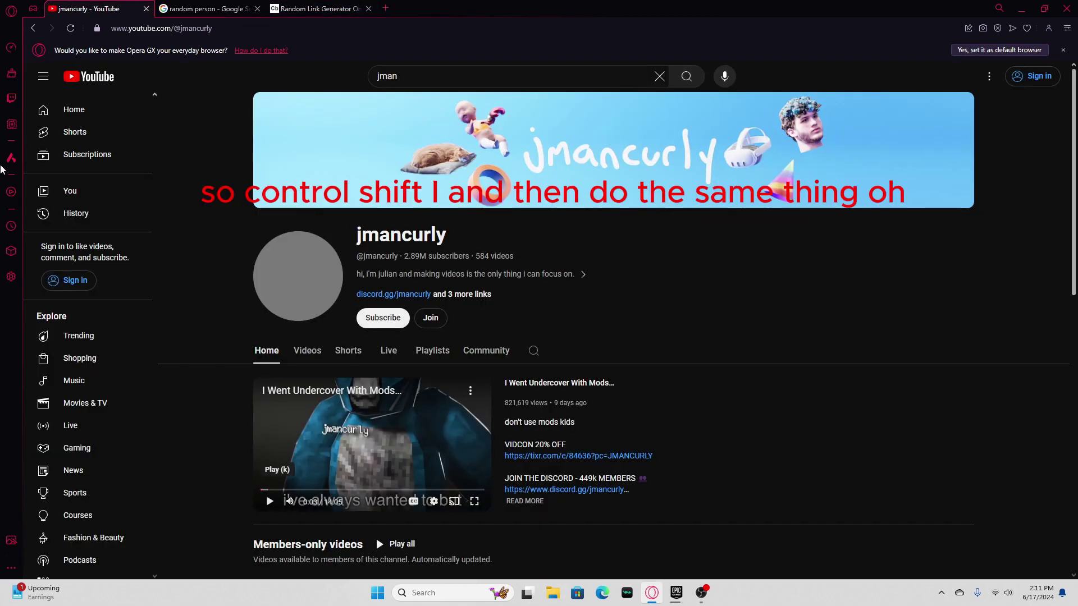
Inspect the discord.gg/jmancurly link in DevTools and open its href destination in a new tab.
key("ctrl+shift+i")
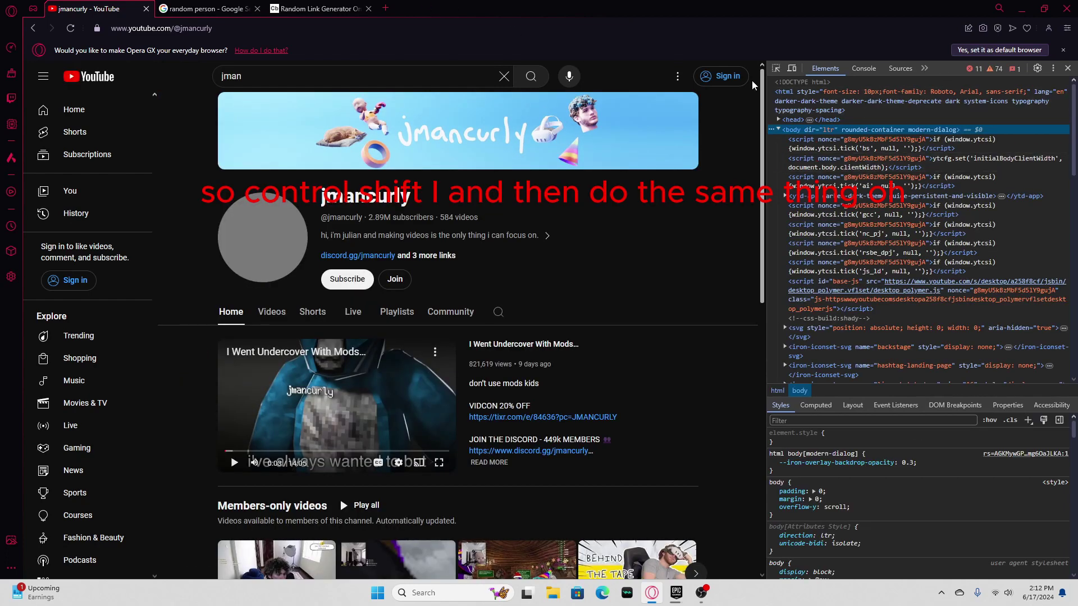
left_click(775, 68)
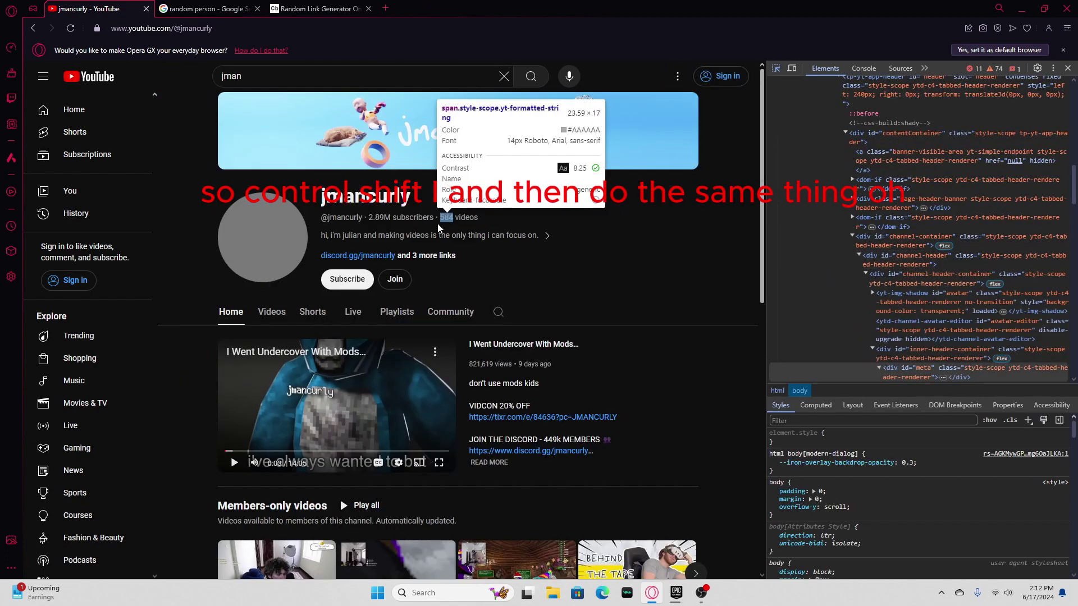
left_click(385, 259)
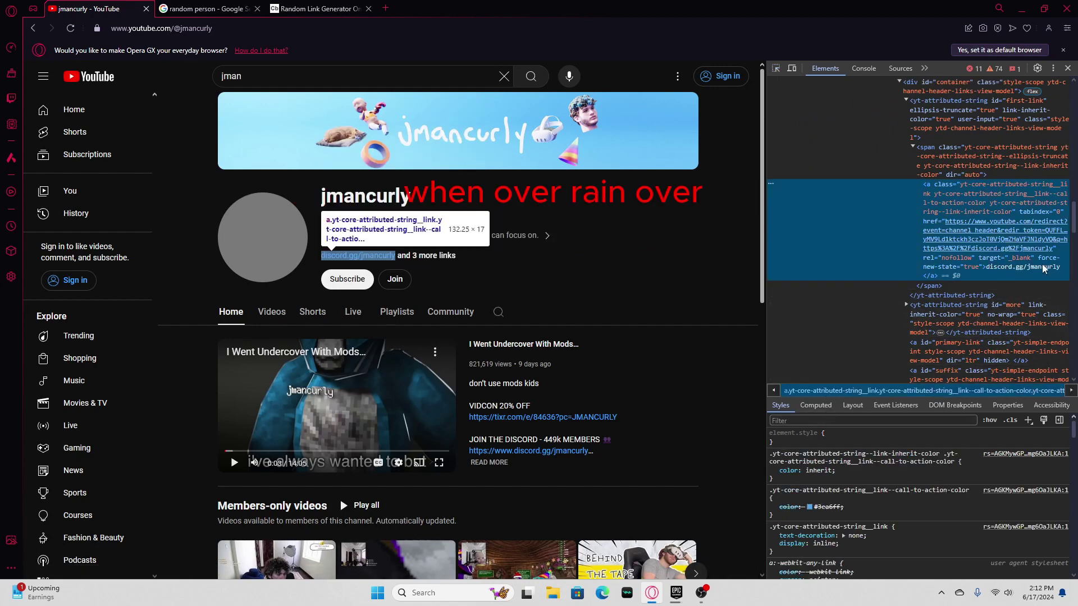
left_click(1004, 240)
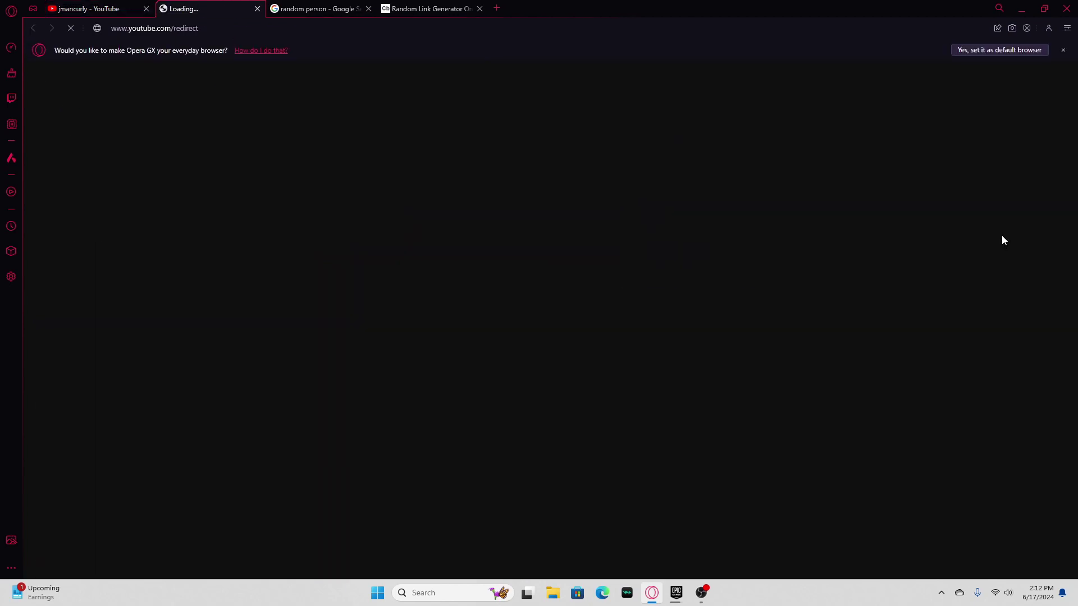
left_click(257, 9)
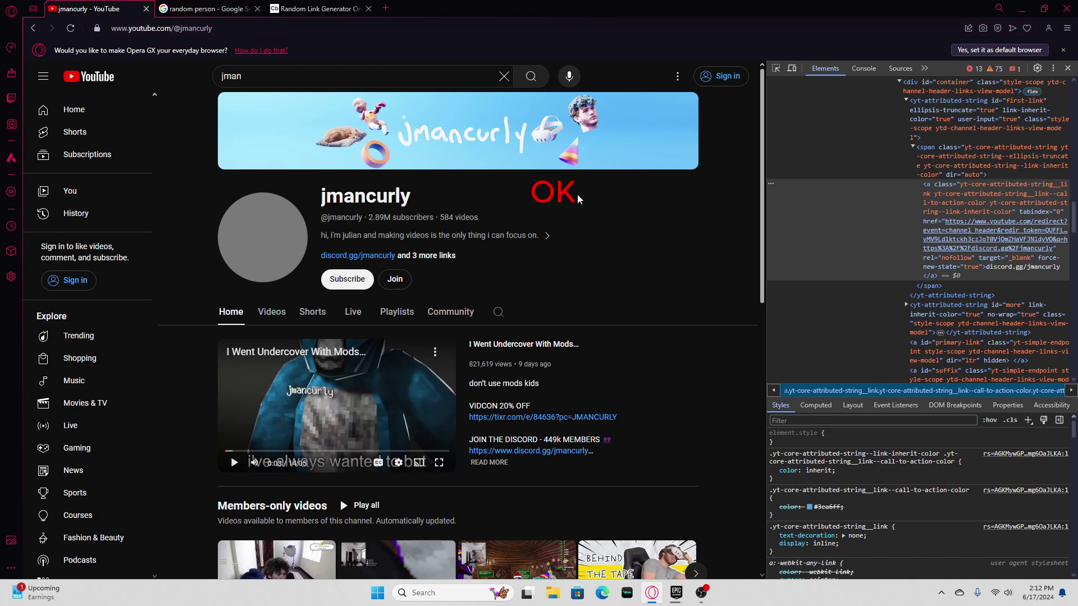
left_click(1016, 241)
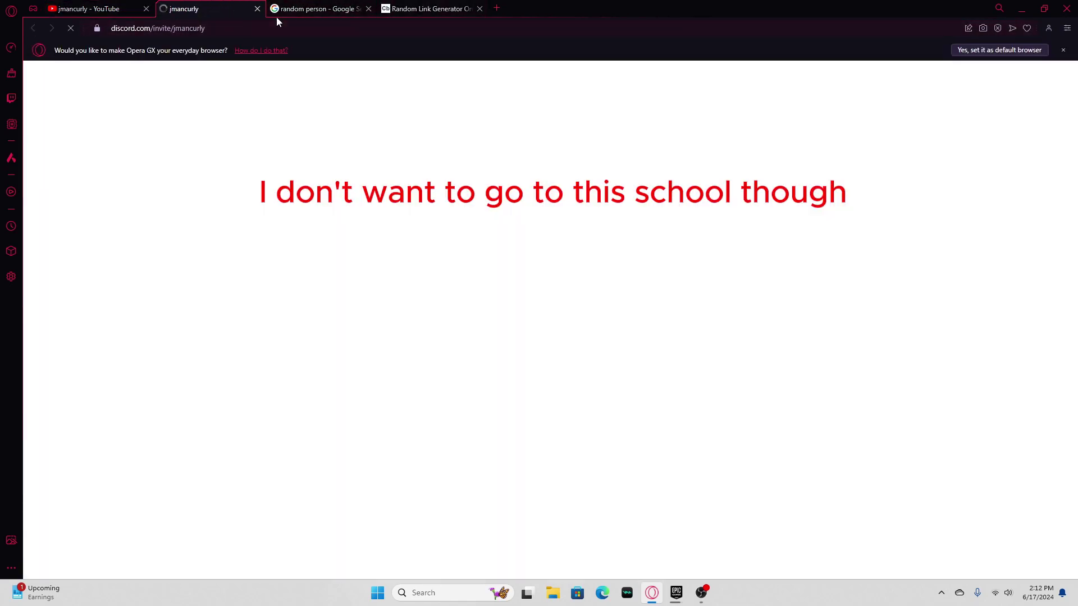
left_click(257, 9)
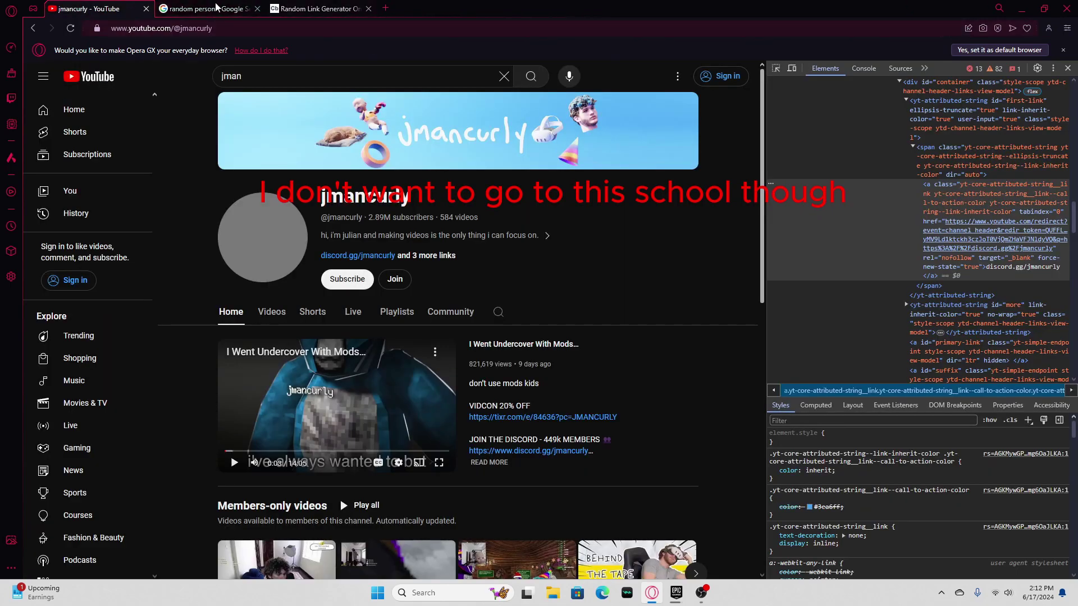